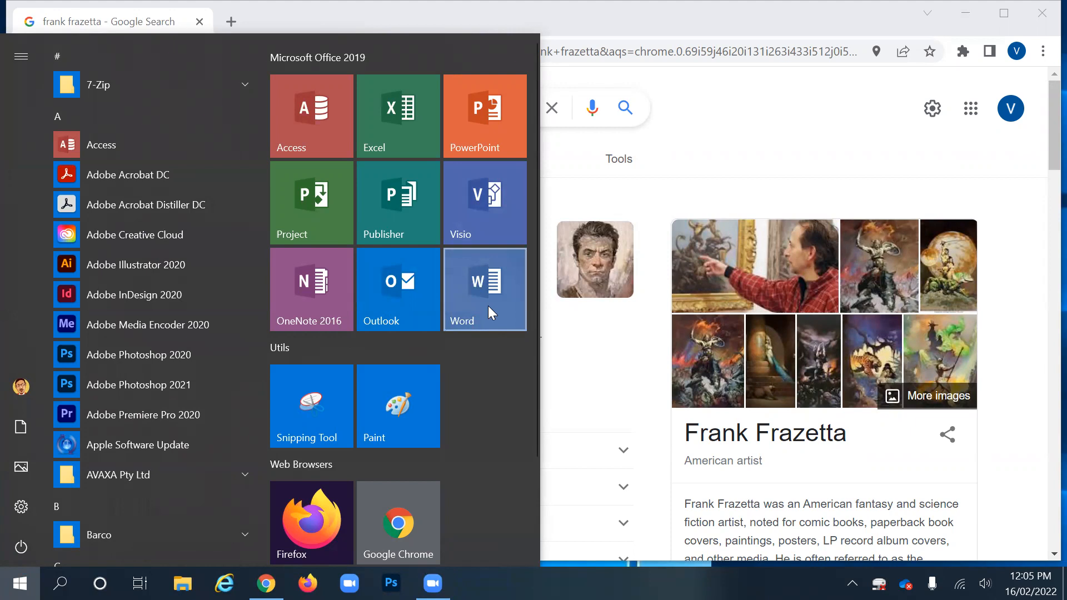
- Launch Word and create a new blank document, Document1
{"action": "left_click", "coordinate": [488, 306]}
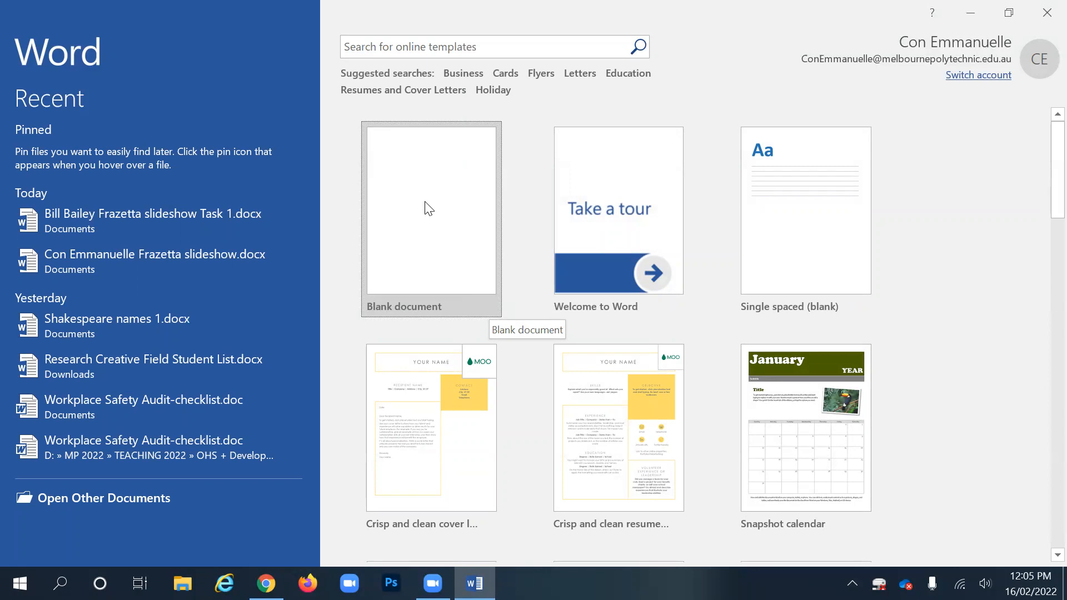
{"action": "left_click", "coordinate": [425, 204]}
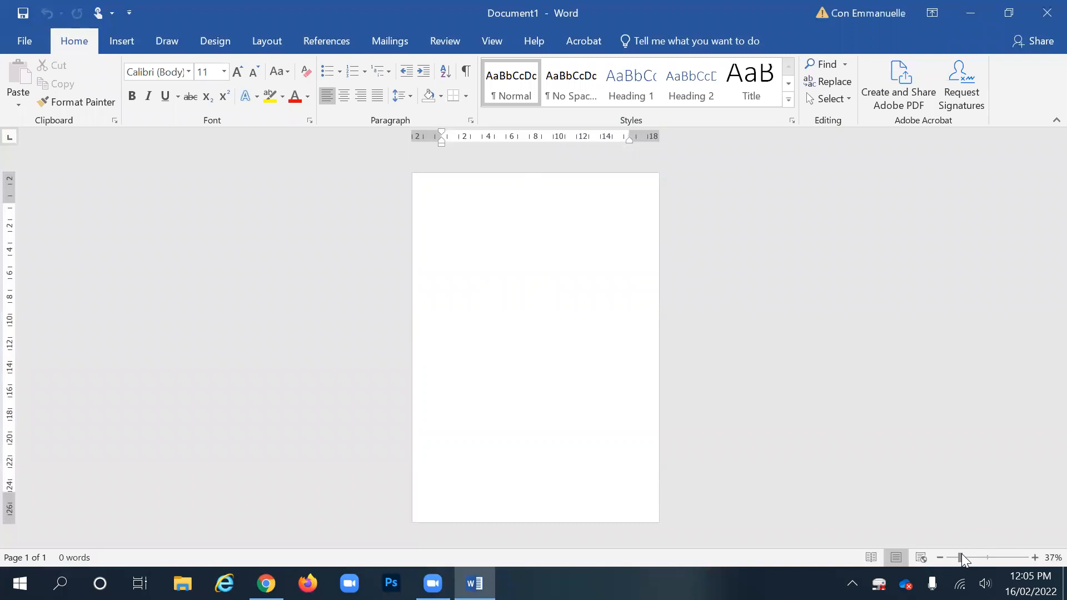
- Zoom in and set Document1's page orientation to Landscape
{"action": "mouse_move", "coordinate": [961, 554]}
{"action": "left_mouse_down"}
{"action": "mouse_move", "coordinate": [1003, 544]}
{"action": "mouse_move", "coordinate": [959, 550]}
{"action": "left_mouse_up"}
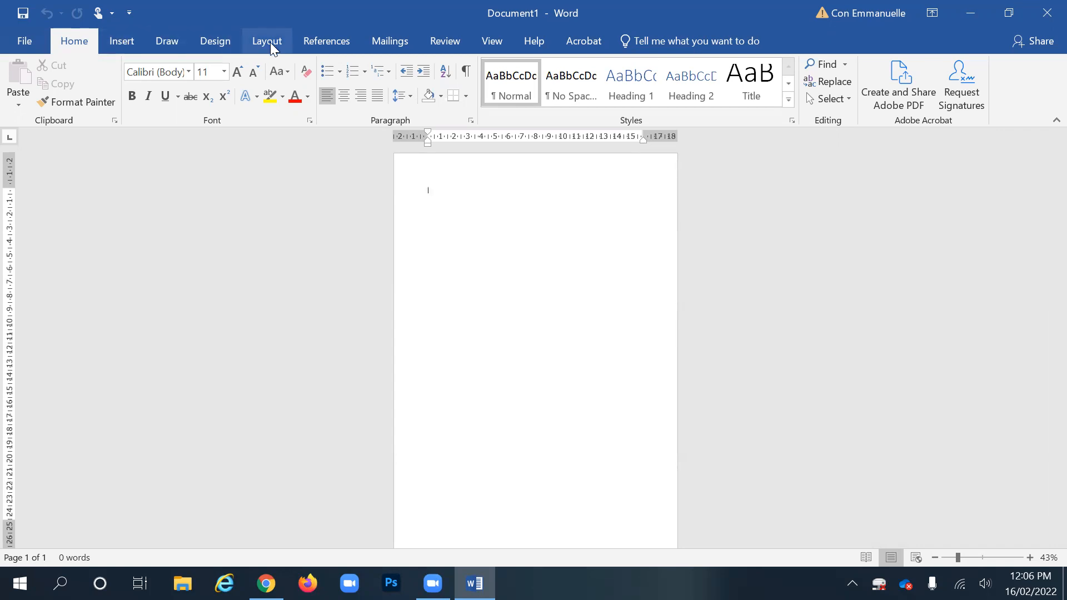
{"action": "left_click", "coordinate": [270, 42]}
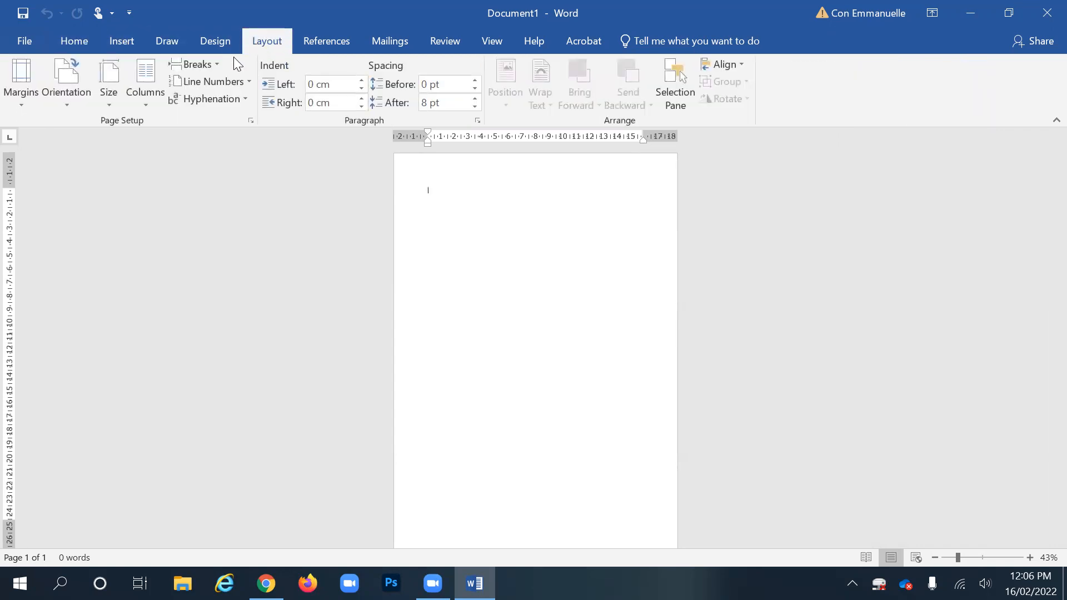
{"action": "left_click", "coordinate": [71, 103]}
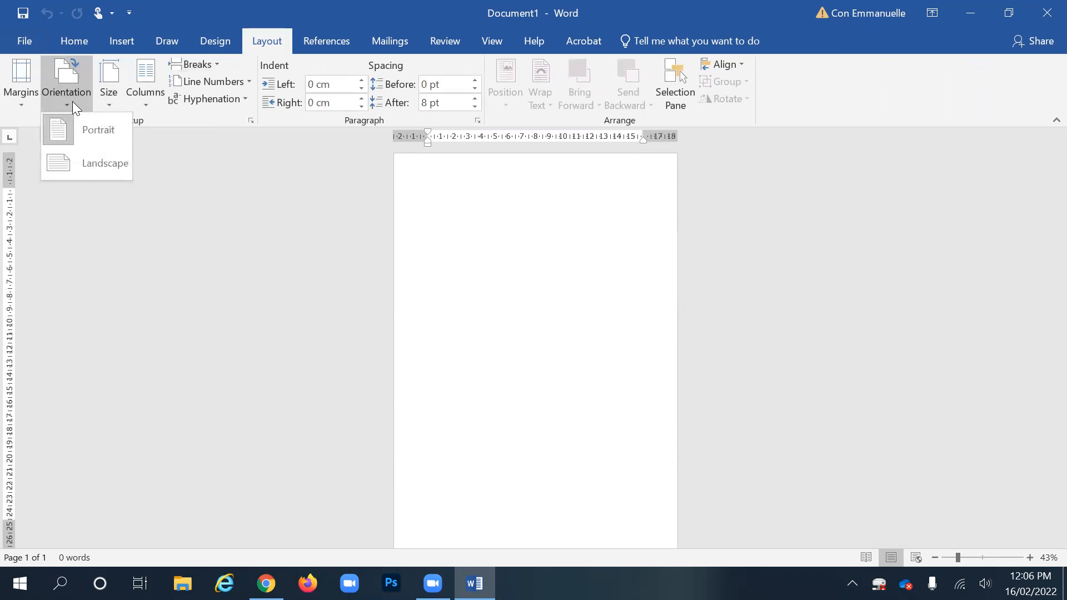
{"action": "left_click", "coordinate": [82, 162]}
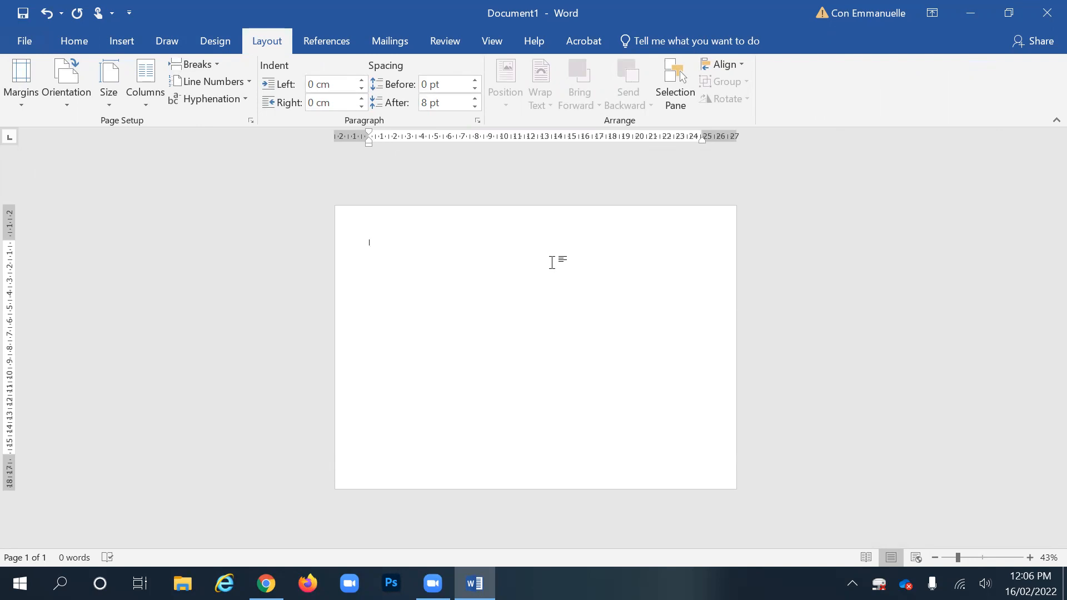
- Insert three Blank Pages for four landscape pages, then return to the top of page 1
{"action": "left_click", "coordinate": [121, 41]}
{"action": "left_click", "coordinate": [36, 81]}
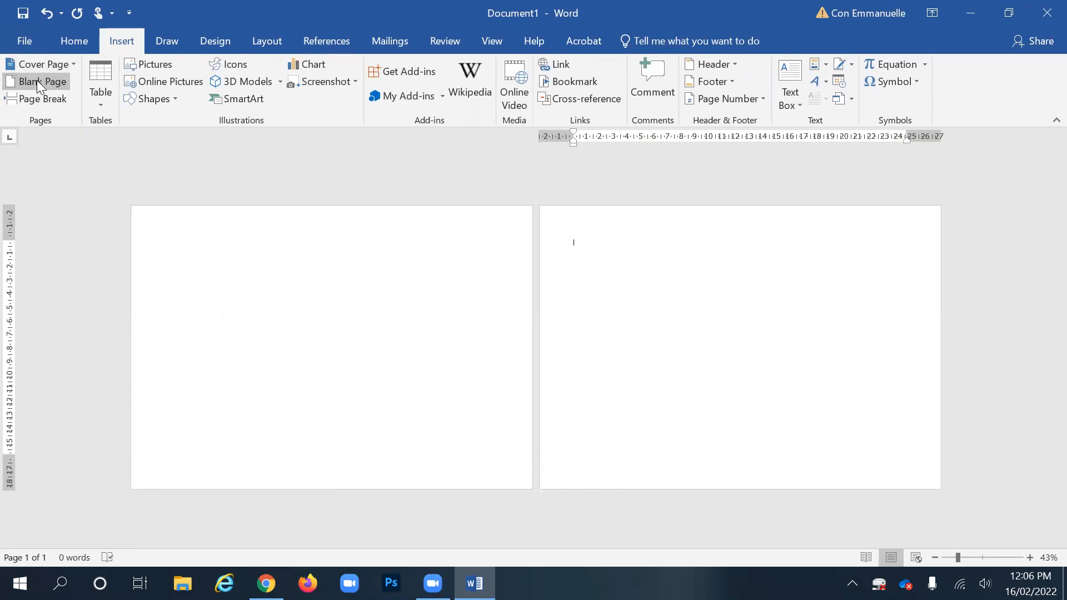
{"action": "left_click", "coordinate": [37, 81]}
{"action": "left_click", "coordinate": [36, 81]}
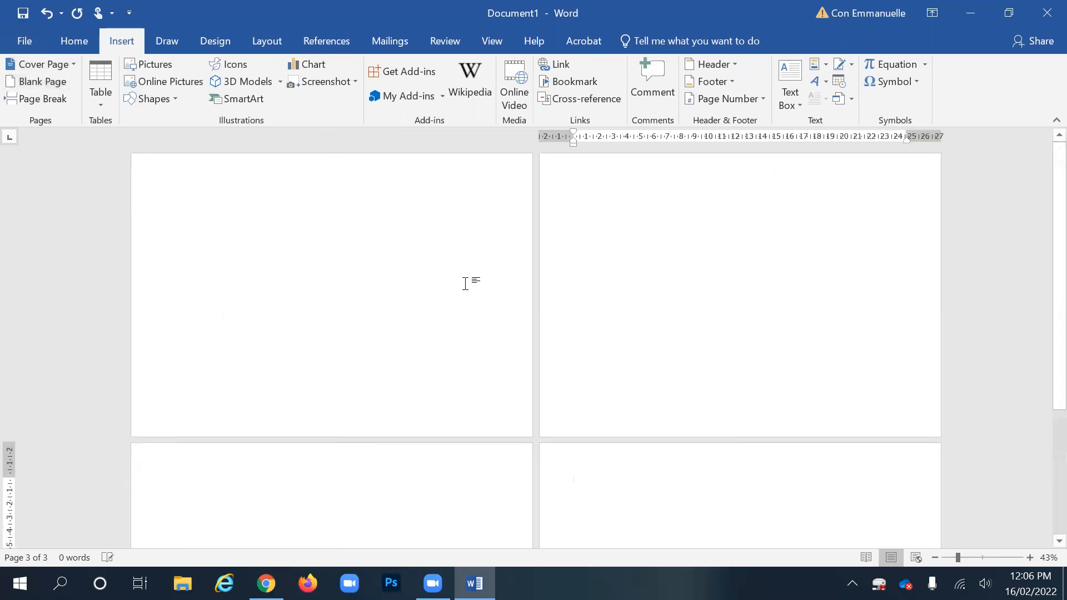
{"action": "scroll", "coordinate": [552, 288], "scroll_direction": "down", "scroll_amount": 1}
{"action": "scroll", "coordinate": [527, 285], "scroll_direction": "down", "scroll_amount": 1}
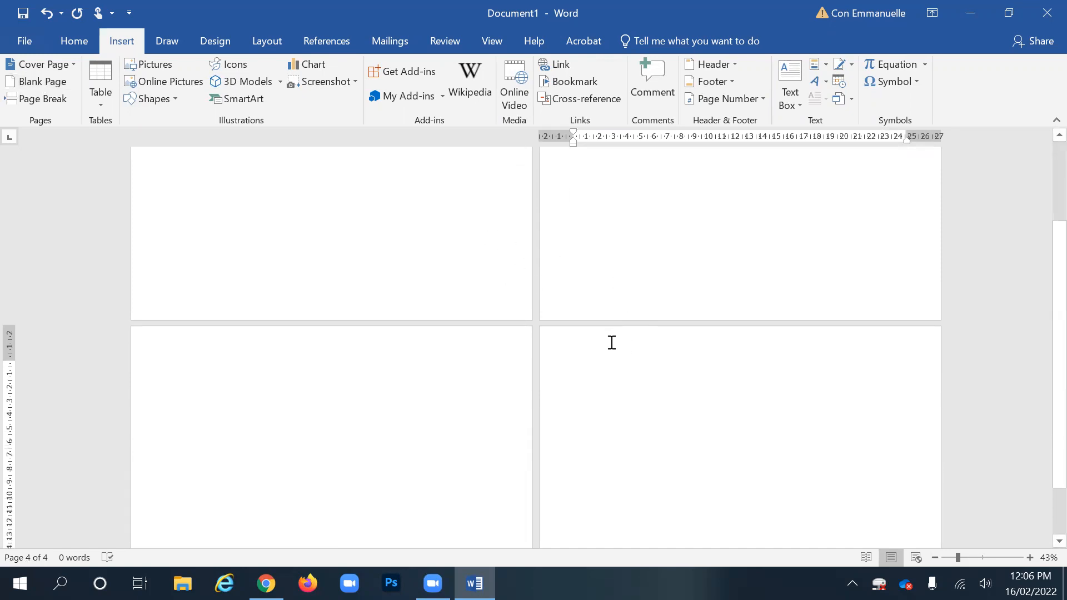
{"action": "scroll", "coordinate": [599, 339], "scroll_direction": "up", "scroll_amount": 2}
{"action": "scroll", "coordinate": [605, 321], "scroll_direction": "down", "scroll_amount": 3}
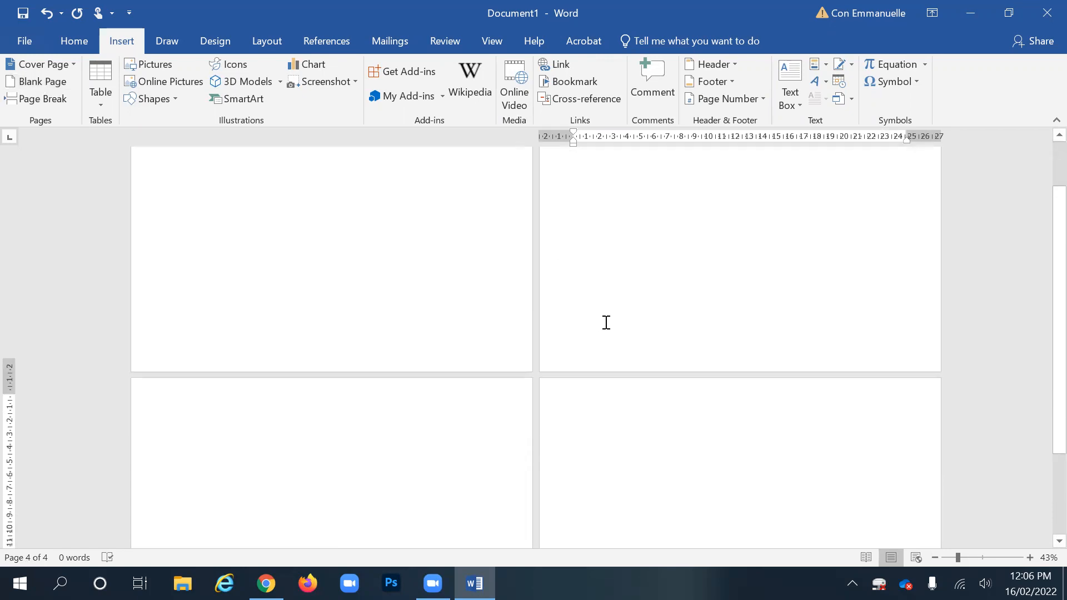
{"action": "scroll", "coordinate": [603, 311], "scroll_direction": "up", "scroll_amount": 1}
{"action": "scroll", "coordinate": [602, 310], "scroll_direction": "up", "scroll_amount": 2}
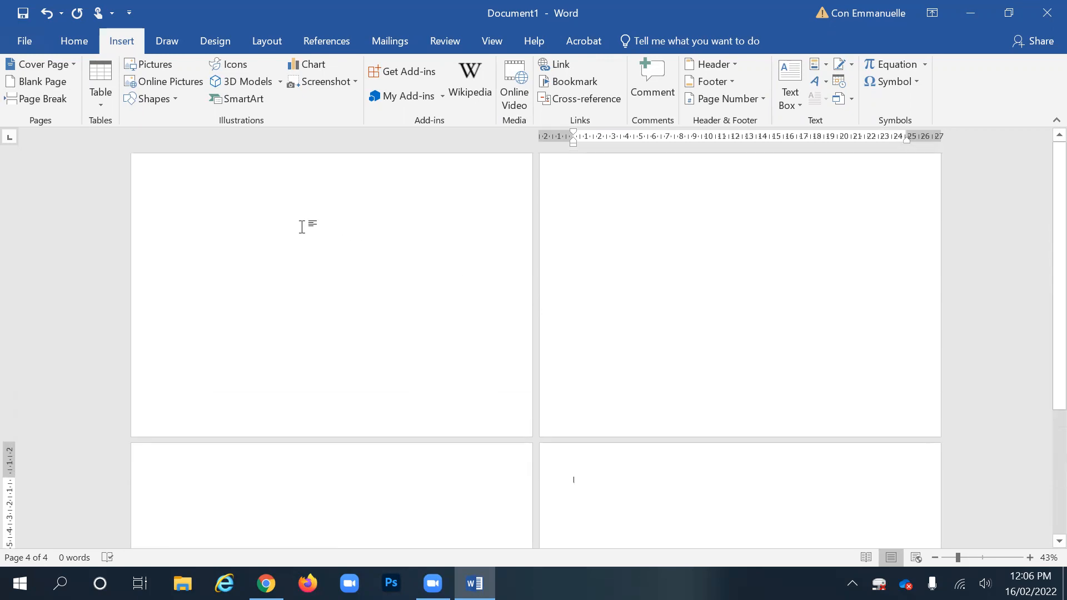
{"action": "left_click", "coordinate": [224, 184]}
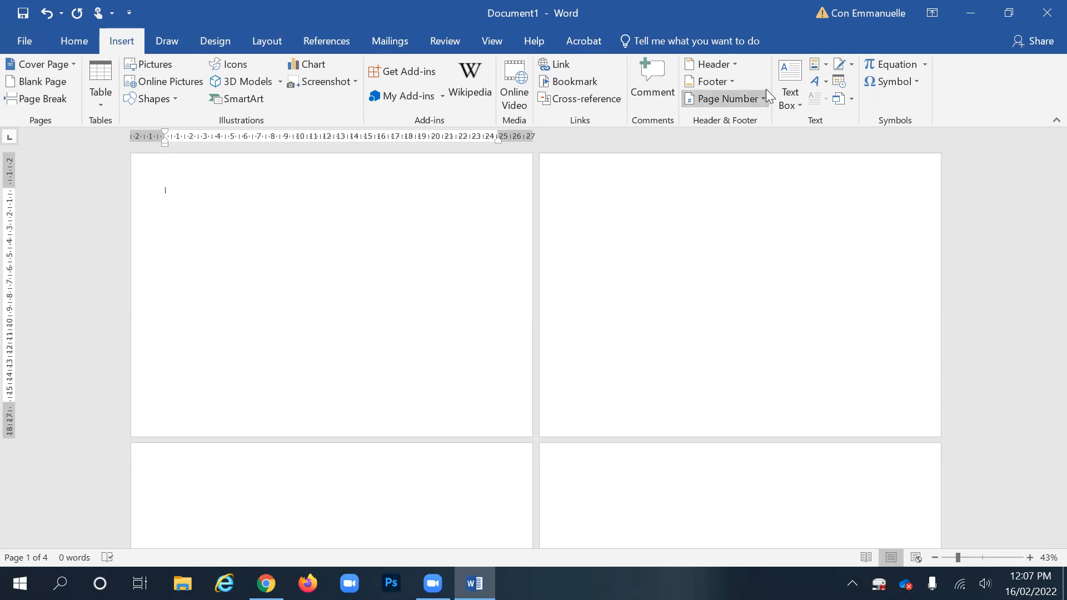
- Draw a tall custom text box on page 1
{"action": "left_click", "coordinate": [783, 67]}
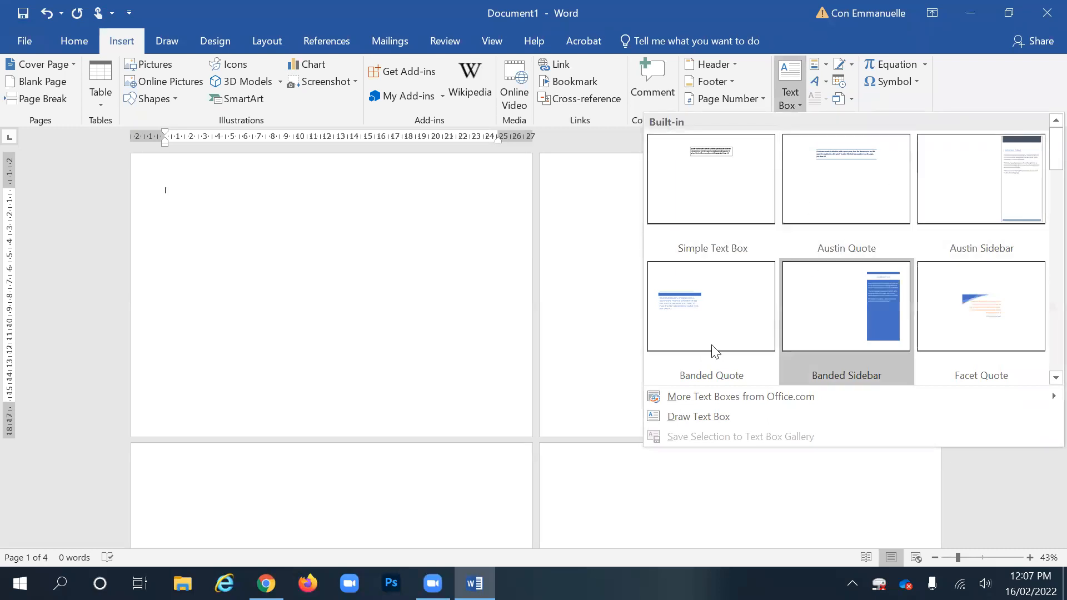
{"action": "left_click", "coordinate": [701, 415]}
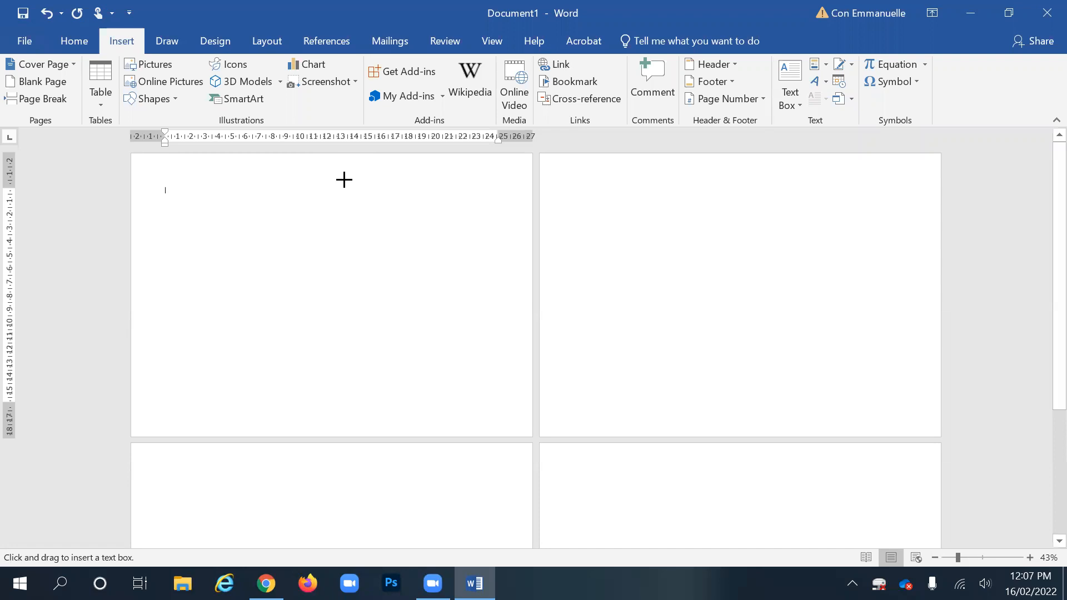
{"action": "left_click_drag", "start_coordinate": [350, 189], "coordinate": [473, 370]}
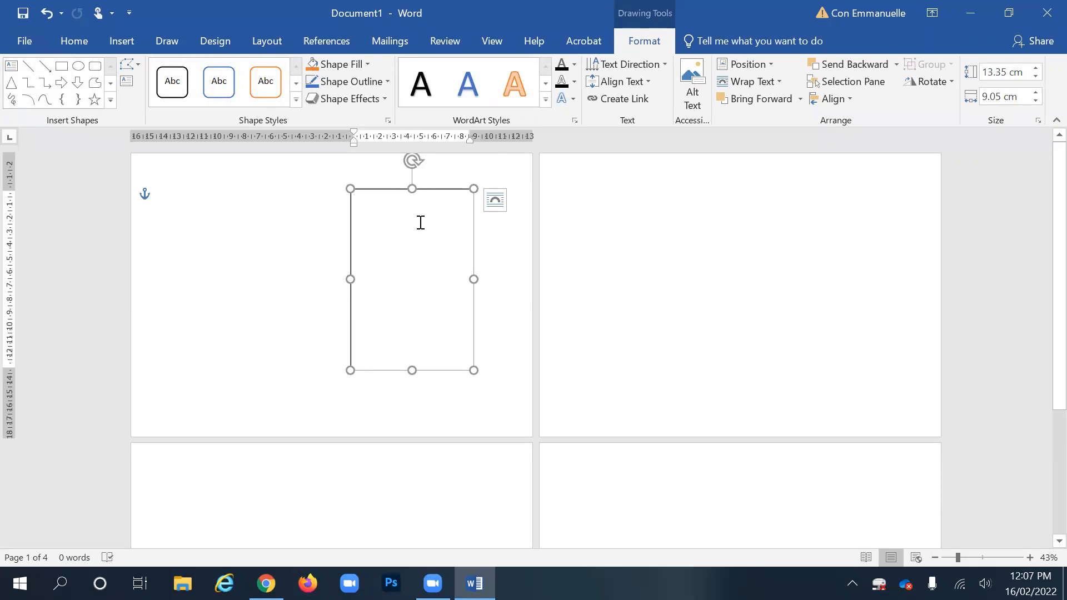
- Type 'Frank Frazetta is a legend.' in the box, select the sentence and zoom in
{"action": "type", "text": "FRank Frazetta is a legend"}
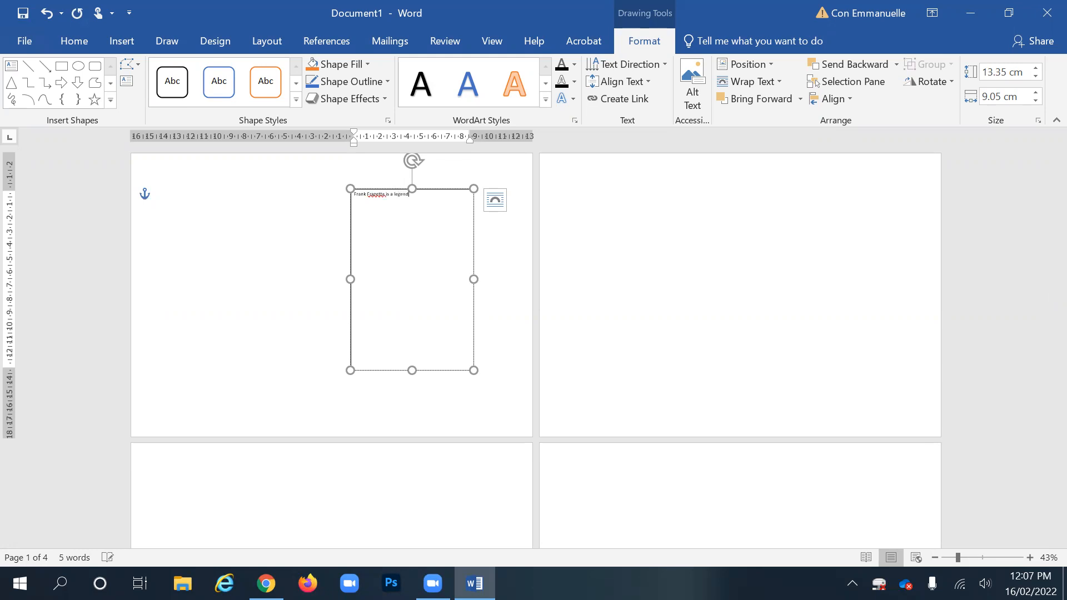
{"action": "double_click", "coordinate": [385, 197]}
{"action": "left_click", "coordinate": [400, 195]}
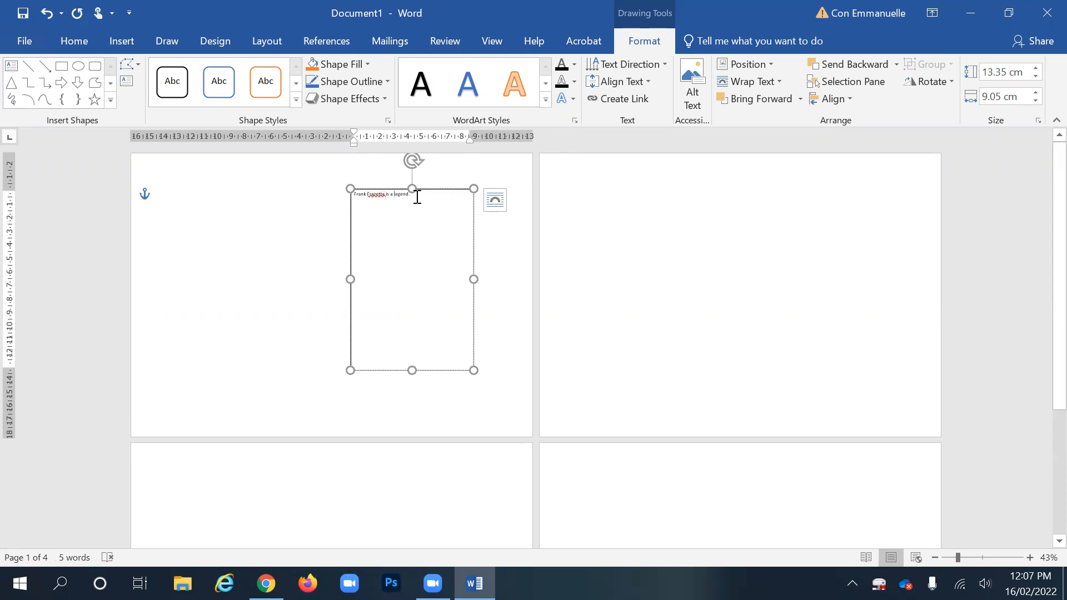
{"action": "left_click_drag", "start_coordinate": [414, 195], "coordinate": [337, 190]}
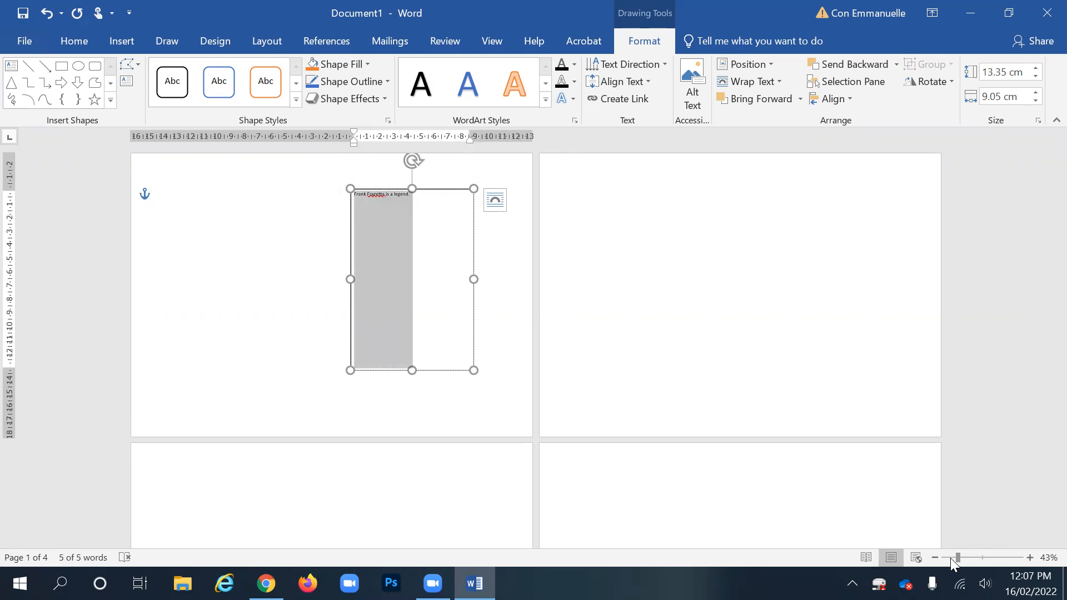
{"action": "left_click_drag", "start_coordinate": [956, 557], "coordinate": [975, 558]}
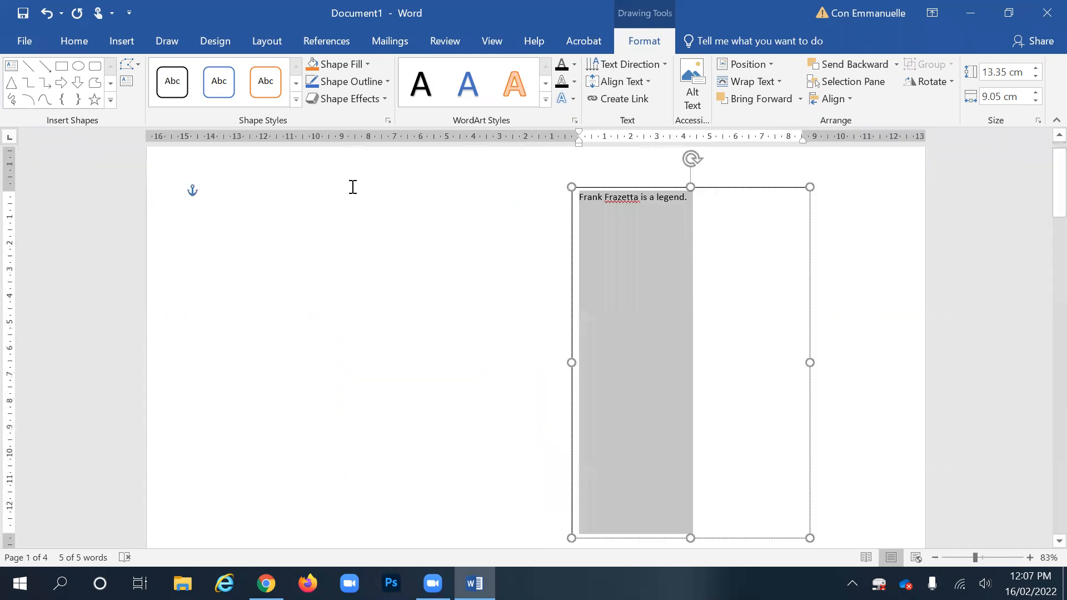
- Format the text box sentence as 36 pt in dark brown
{"action": "left_click", "coordinate": [75, 42]}
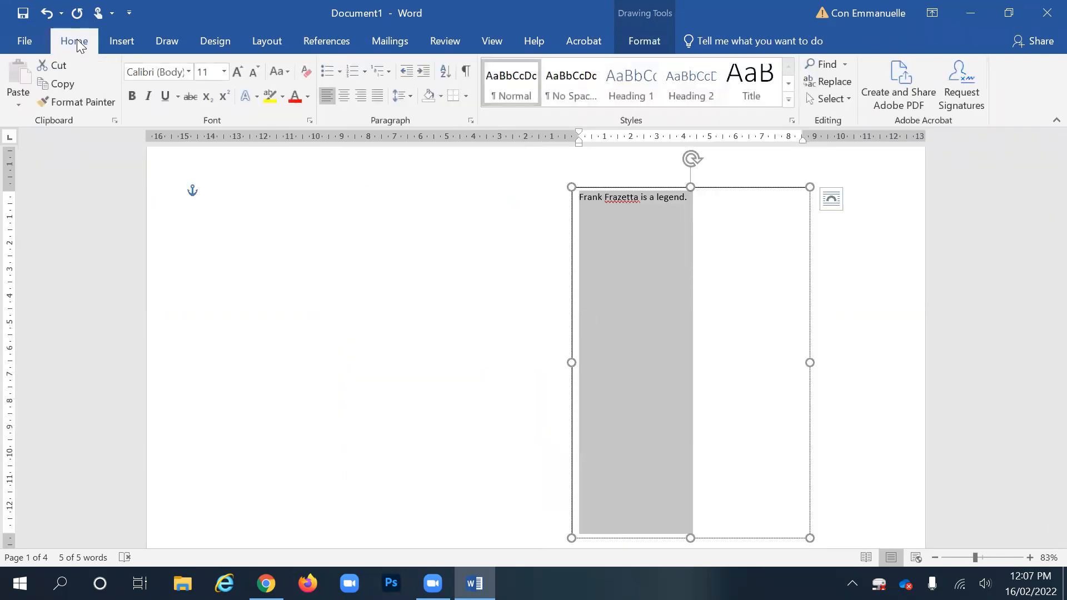
{"action": "left_click", "coordinate": [189, 72]}
{"action": "left_click", "coordinate": [189, 72]}
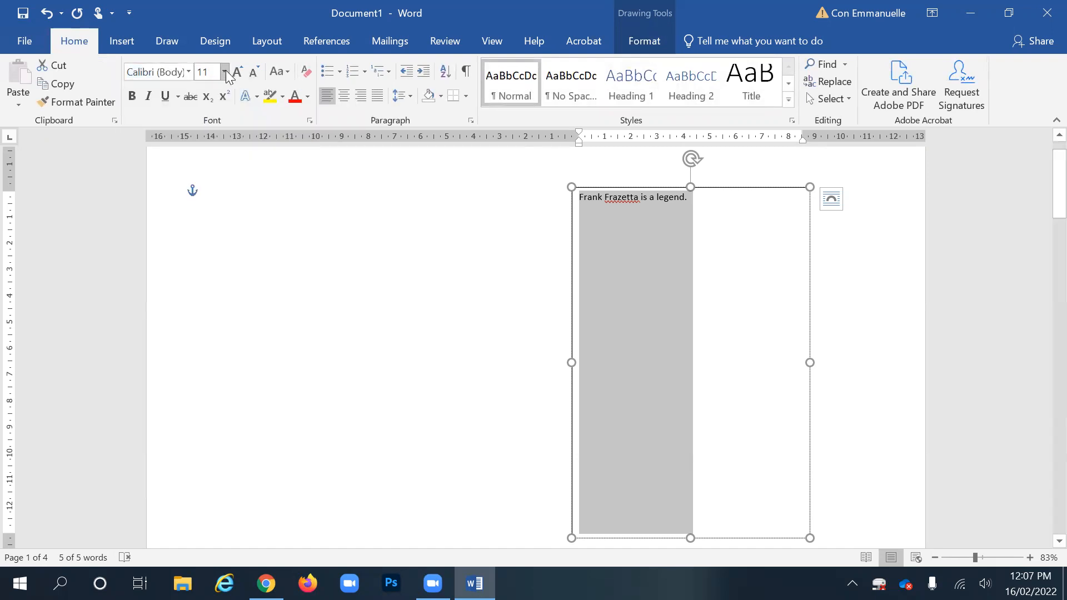
{"action": "left_click", "coordinate": [223, 72]}
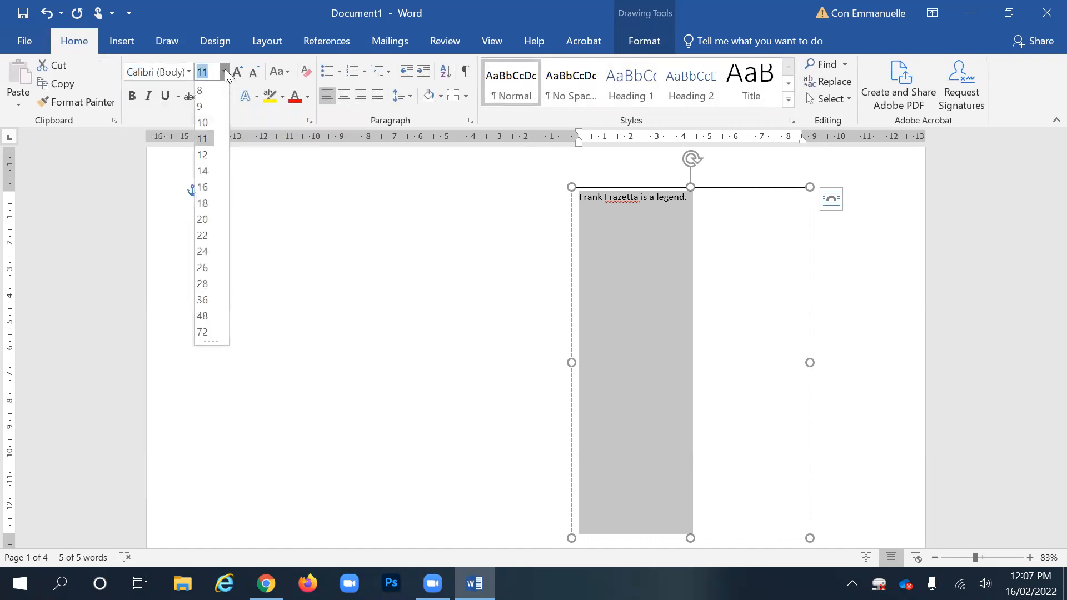
{"action": "left_click", "coordinate": [203, 300]}
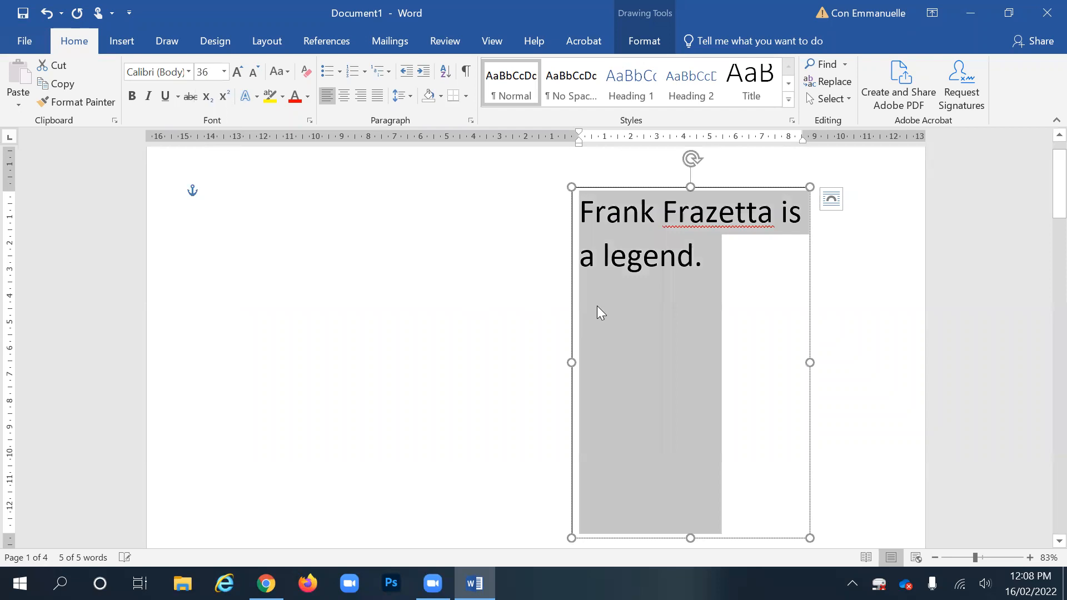
{"action": "left_click", "coordinate": [307, 97]}
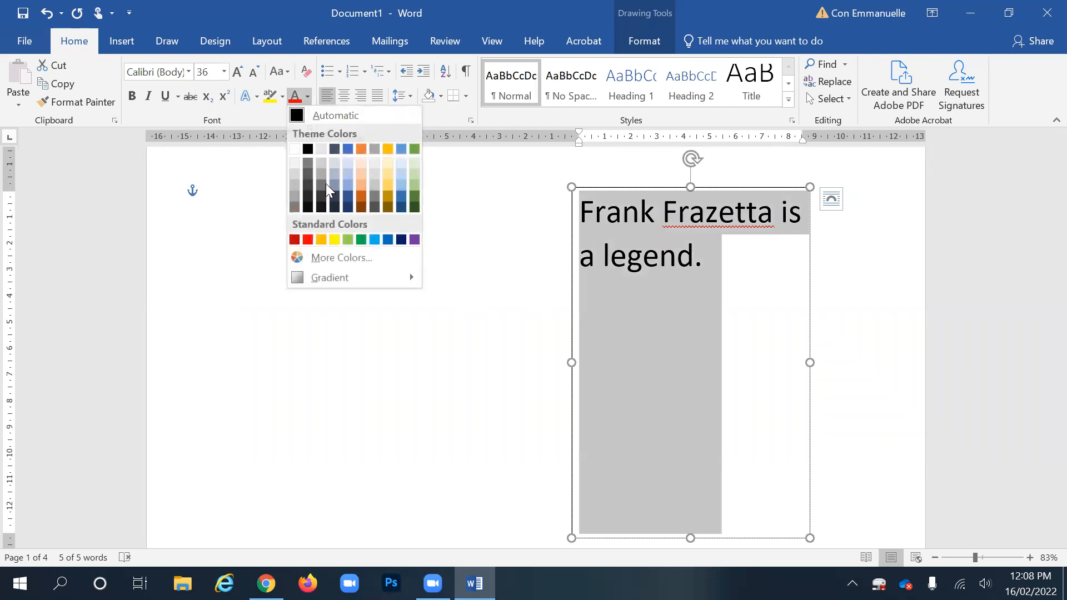
{"action": "left_click", "coordinate": [361, 204]}
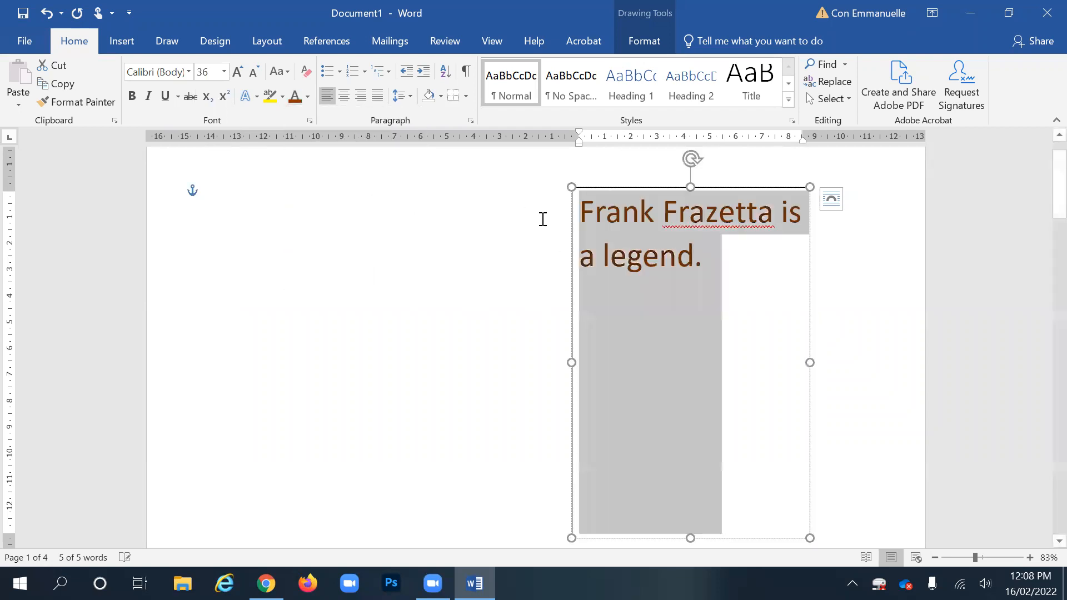
- Move the text box to the right edge of page 1 and make it slightly wider
{"action": "left_click", "coordinate": [677, 257]}
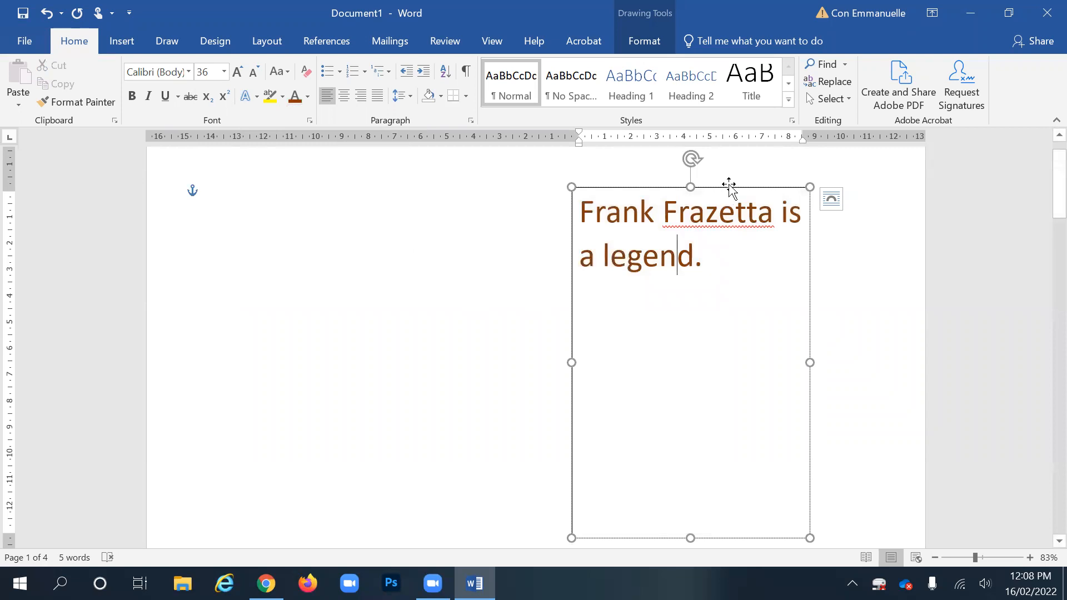
{"action": "left_click_drag", "start_coordinate": [728, 182], "coordinate": [815, 273]}
{"action": "left_click_drag", "start_coordinate": [813, 191], "coordinate": [836, 188]}
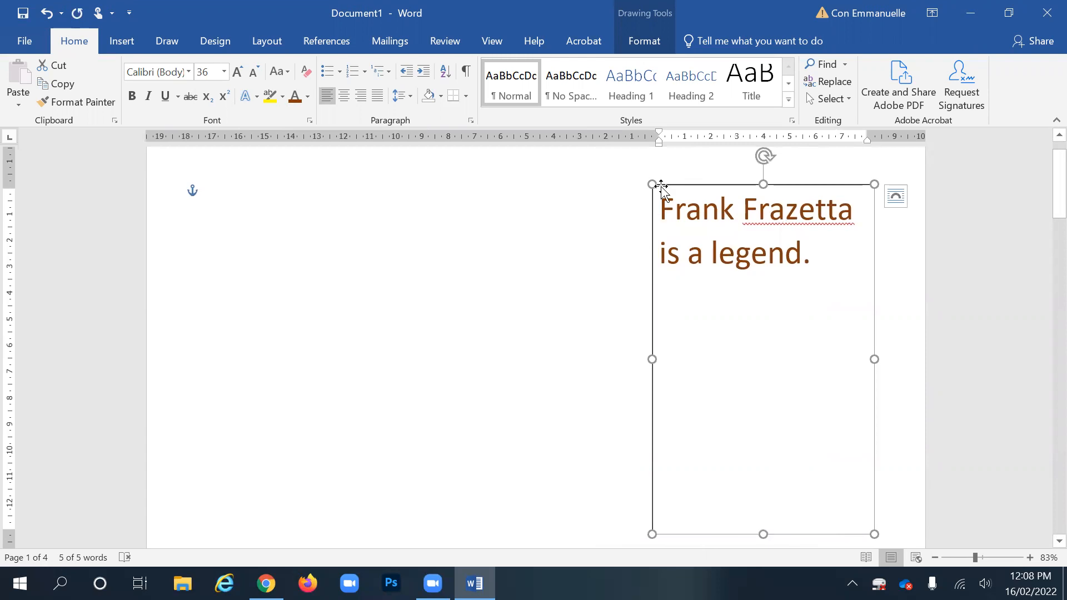
- Set the Frazetta text box's Shape Outline to No Outline, then zoom out and reselect it
{"action": "left_click", "coordinate": [643, 41]}
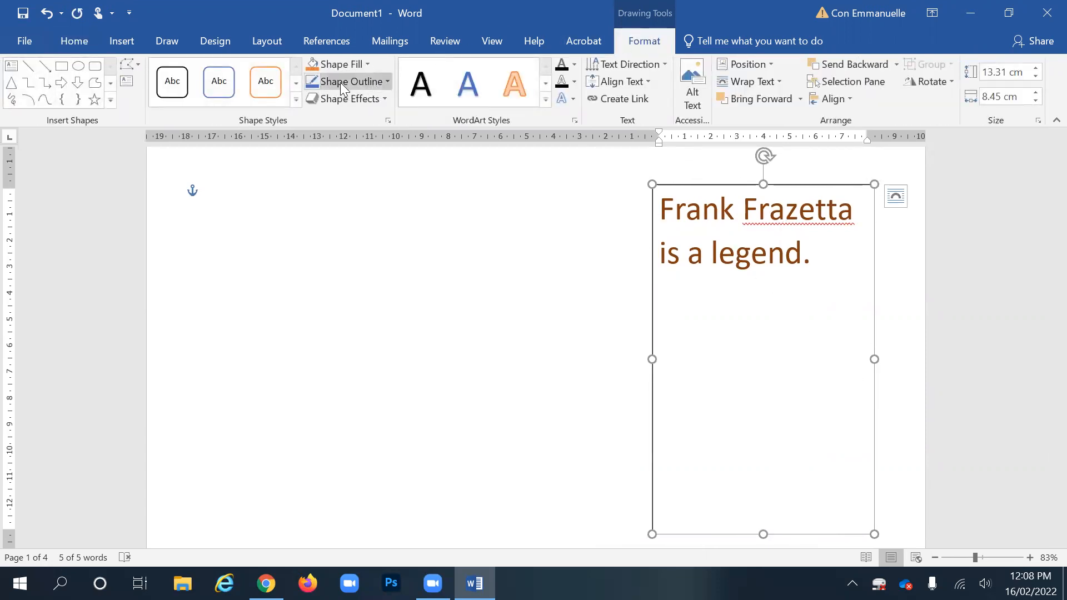
{"action": "left_click", "coordinate": [389, 82]}
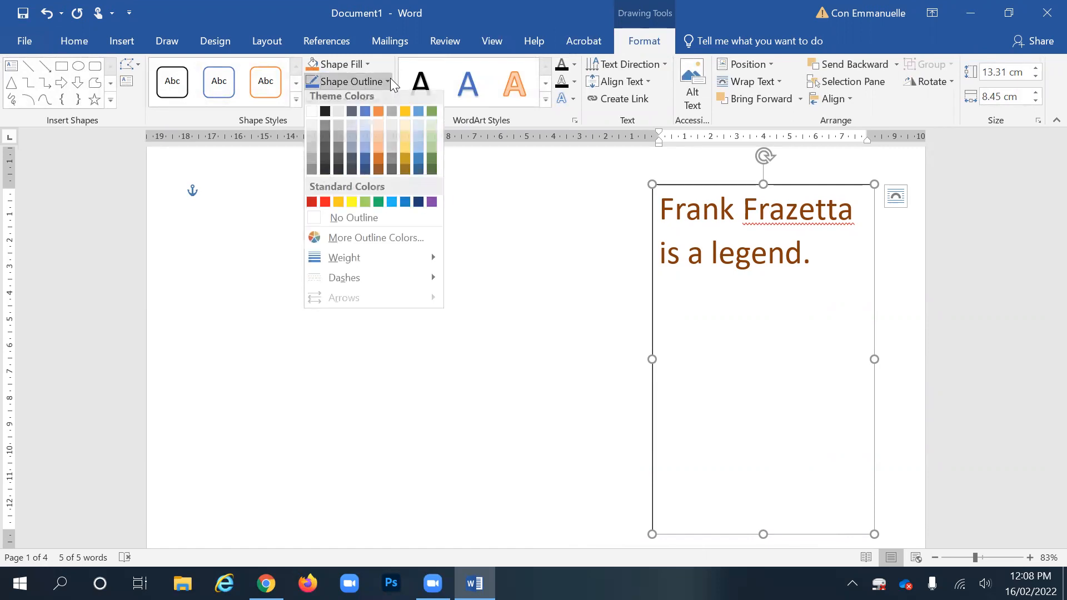
{"action": "left_click", "coordinate": [351, 219]}
{"action": "left_click", "coordinate": [555, 245]}
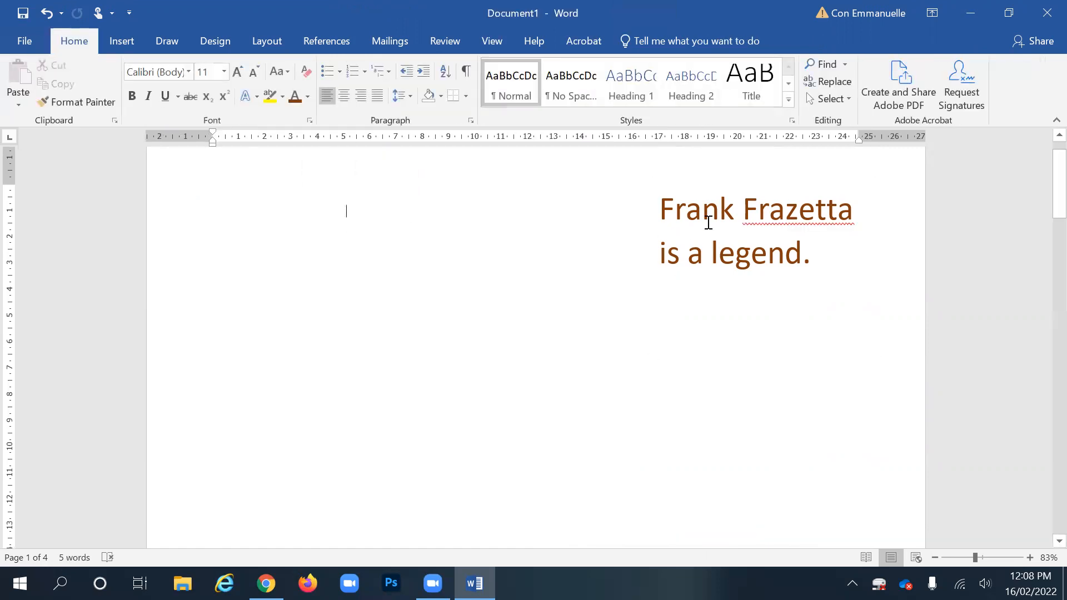
{"action": "left_click", "coordinate": [769, 228]}
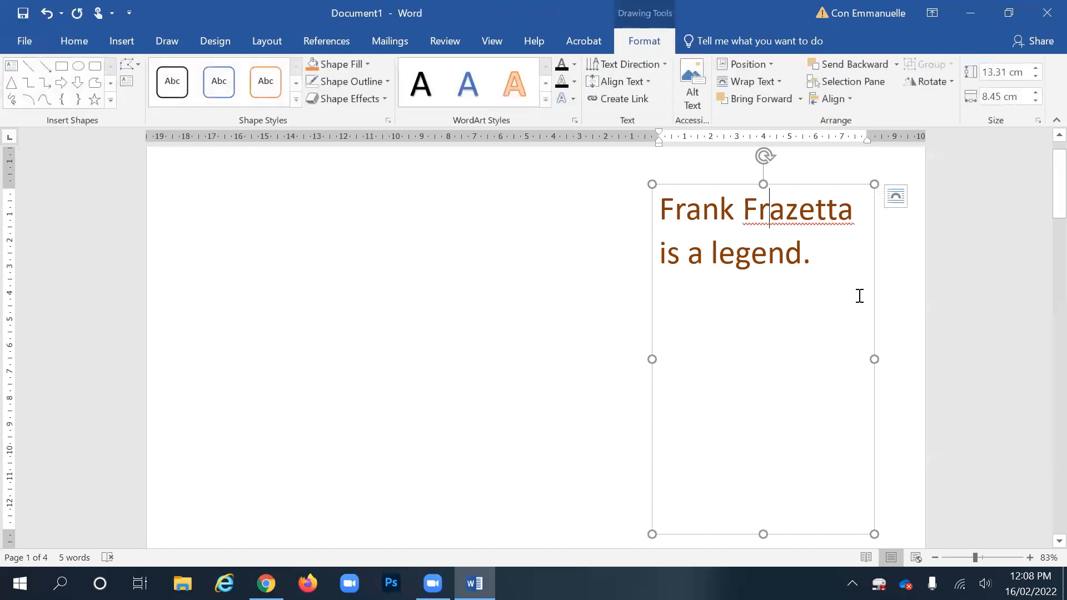
{"action": "mouse_move", "coordinate": [972, 559]}
{"action": "left_mouse_down"}
{"action": "mouse_move", "coordinate": [981, 557]}
{"action": "mouse_move", "coordinate": [946, 558]}
{"action": "mouse_move", "coordinate": [958, 550]}
{"action": "left_mouse_up"}
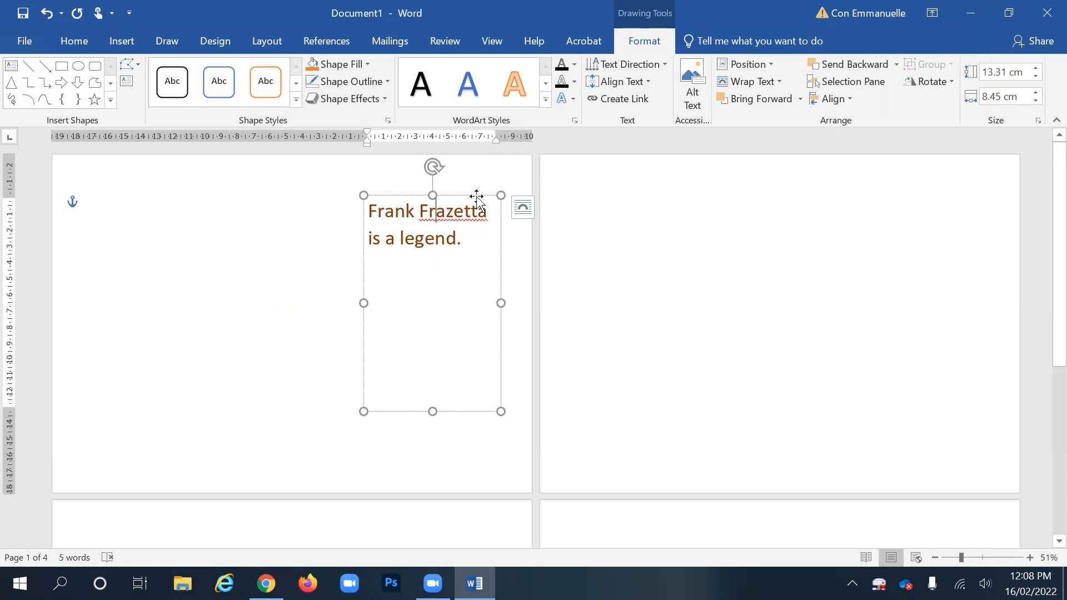
{"action": "left_click", "coordinate": [478, 194]}
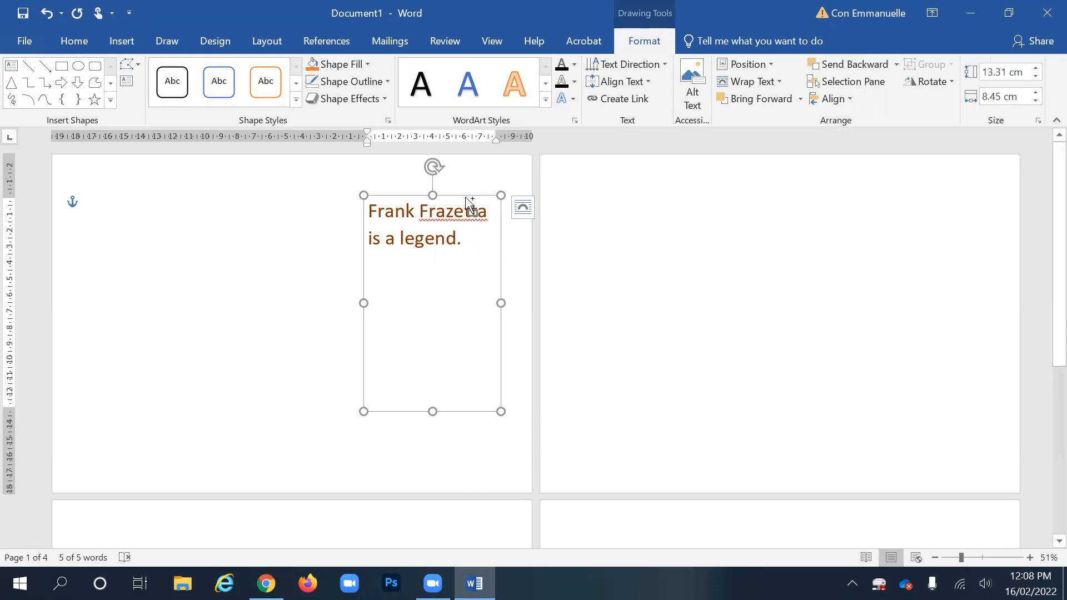
- Paste the Frazetta text box onto page 2, drag it to the right edge, and select its text
{"action": "left_click", "coordinate": [671, 234]}
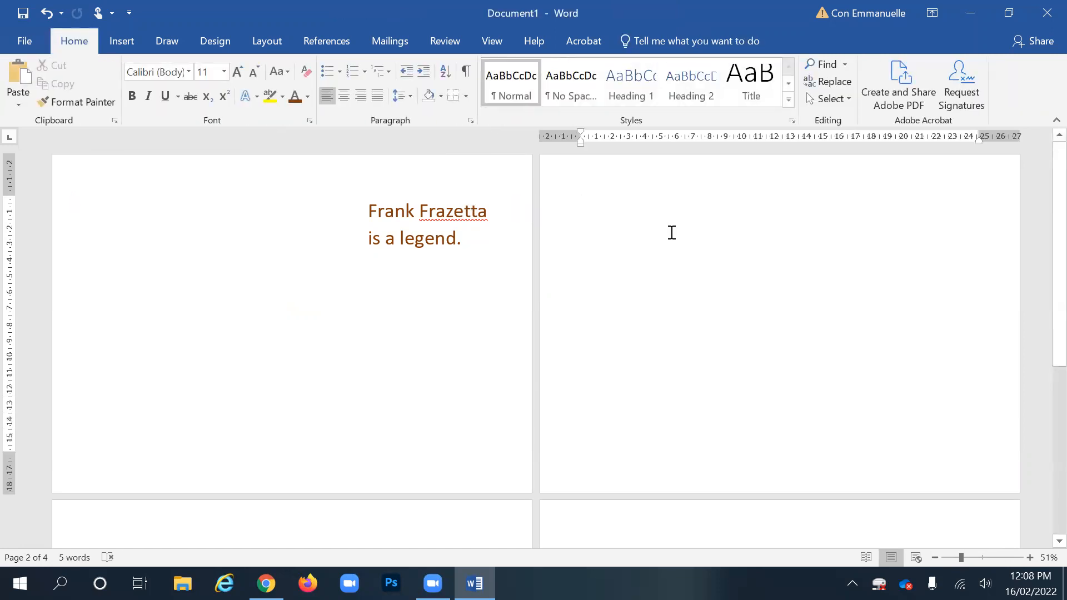
{"action": "key", "text": "ctrl+v"}
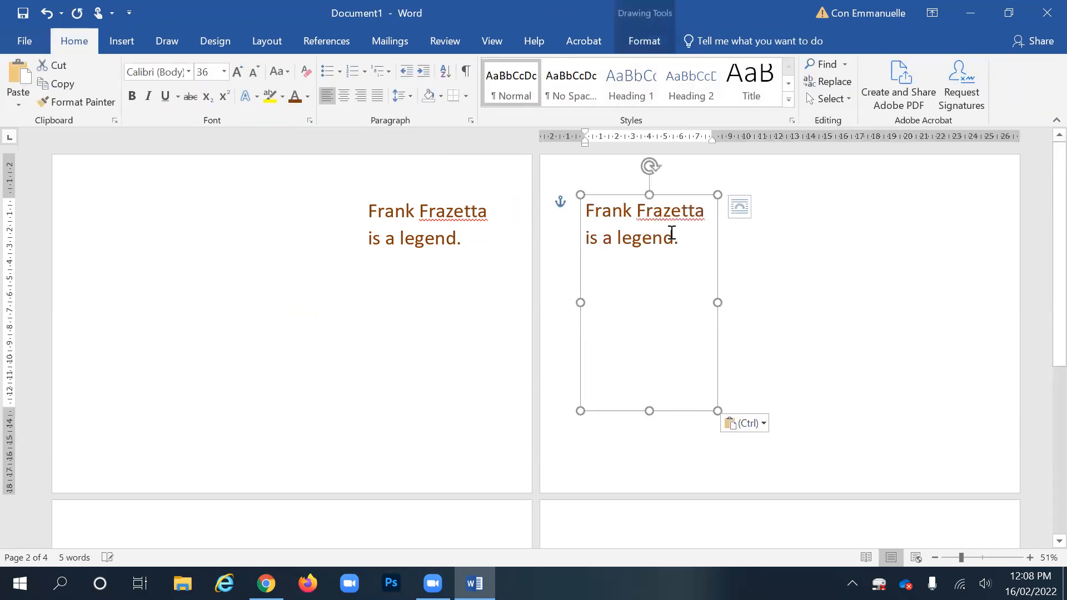
{"action": "left_click_drag", "start_coordinate": [680, 192], "coordinate": [940, 194]}
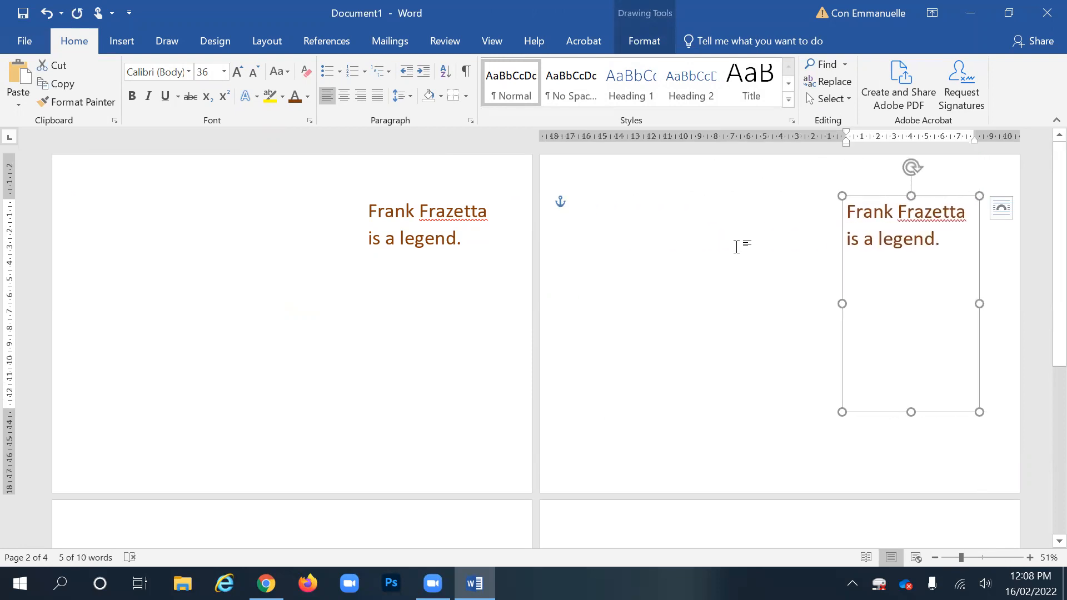
{"action": "left_click_drag", "start_coordinate": [930, 242], "coordinate": [851, 214]}
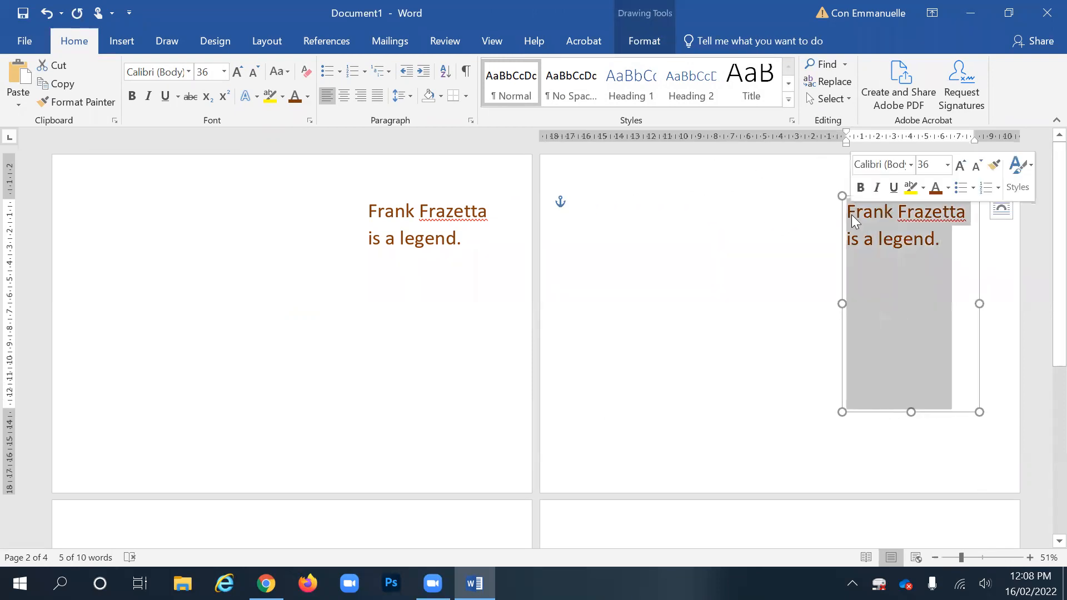
- Replace the page 2 box's text with 'The father of fantasy art.' and deselect it
{"action": "type", "text": "The "}
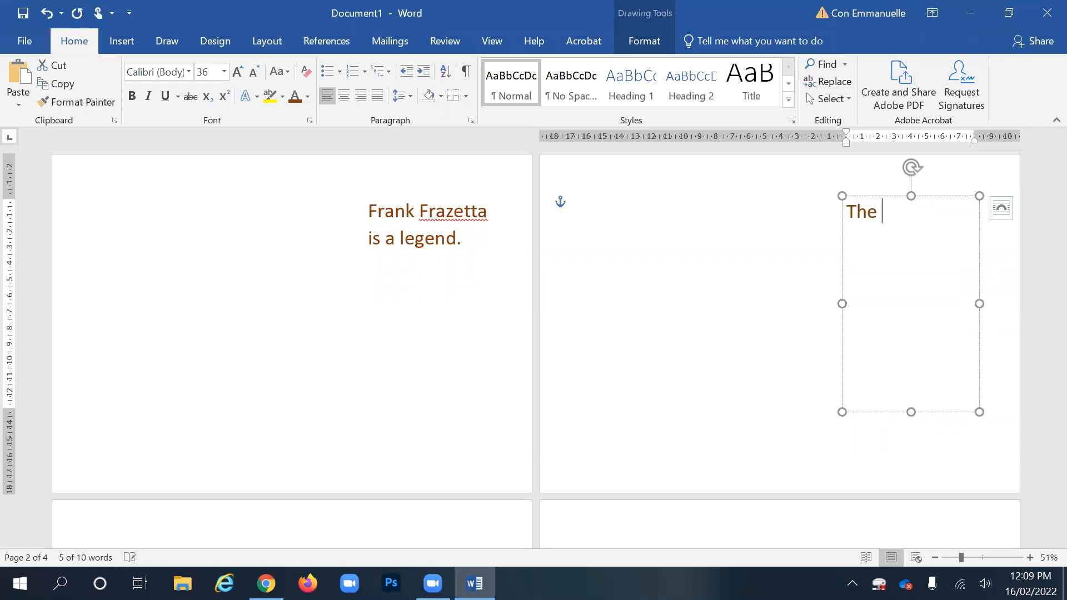
{"action": "type", "text": "father of f"}
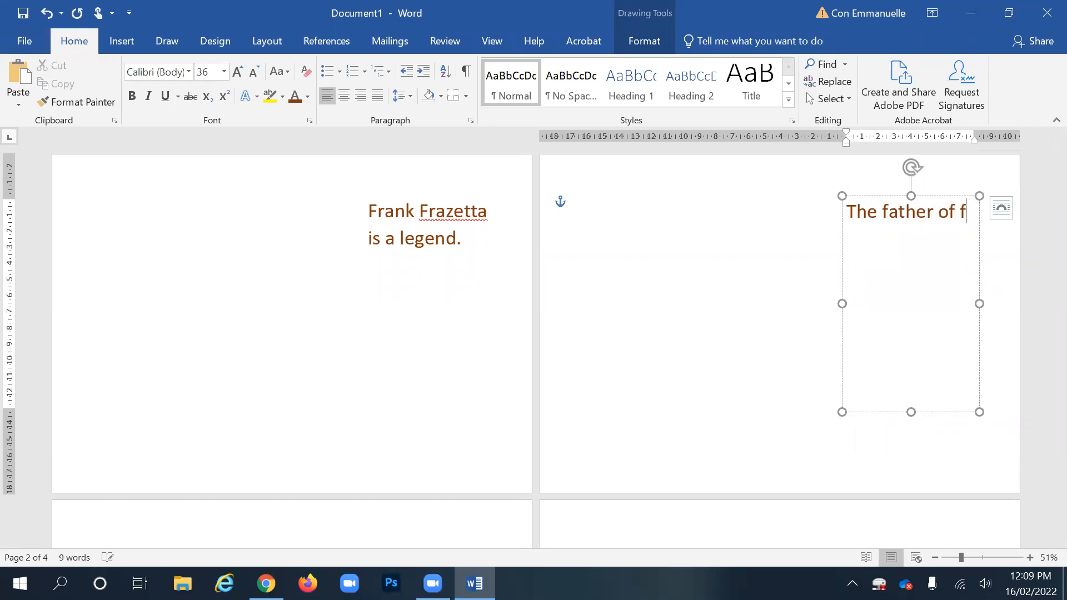
{"action": "type", "text": "antasy art."}
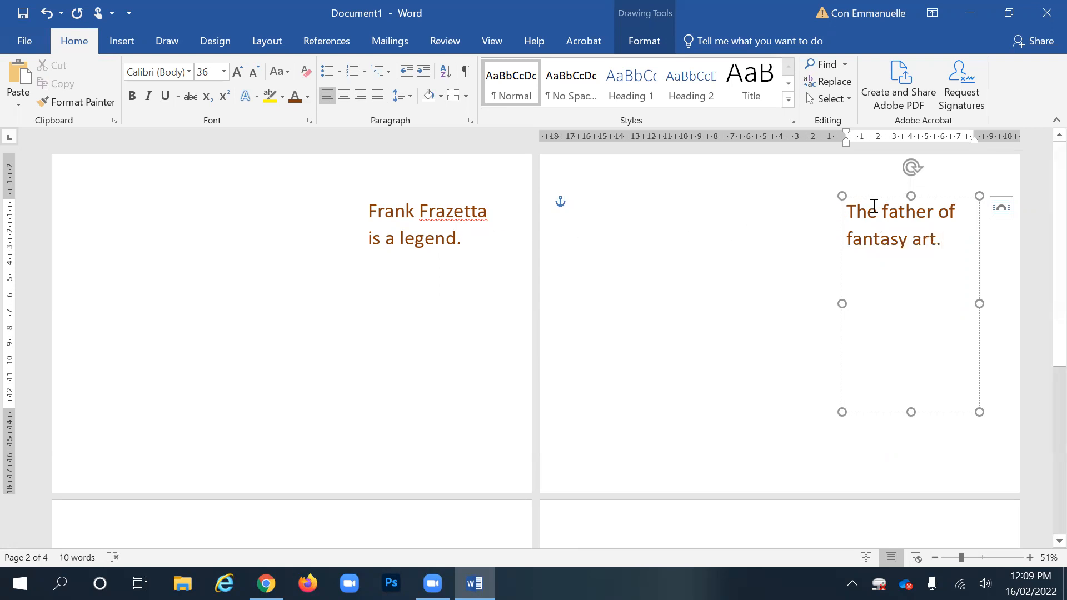
{"action": "left_click", "coordinate": [884, 196]}
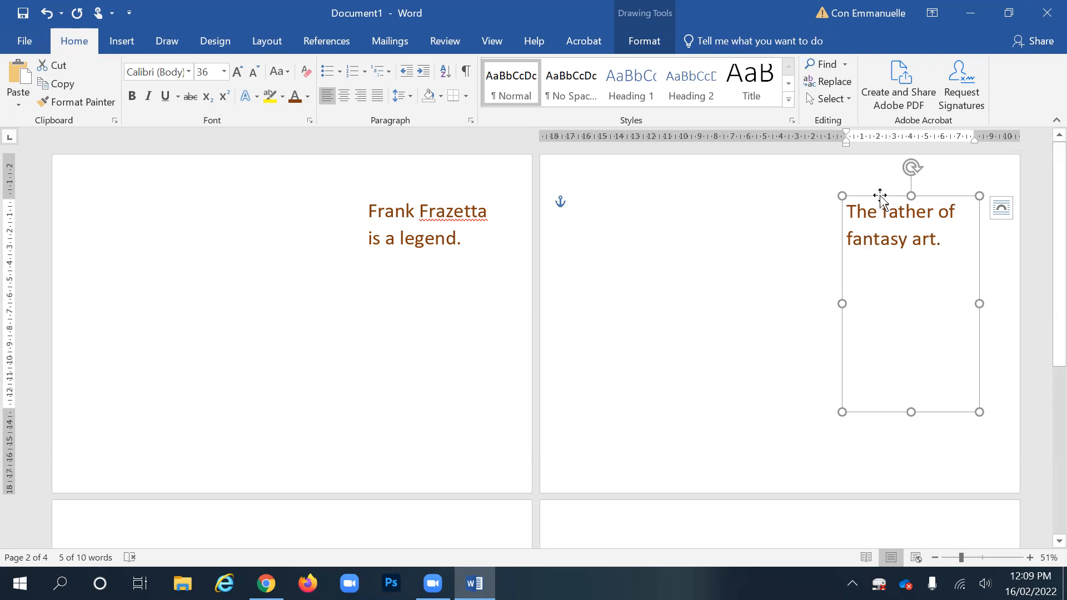
{"action": "left_click", "coordinate": [666, 267]}
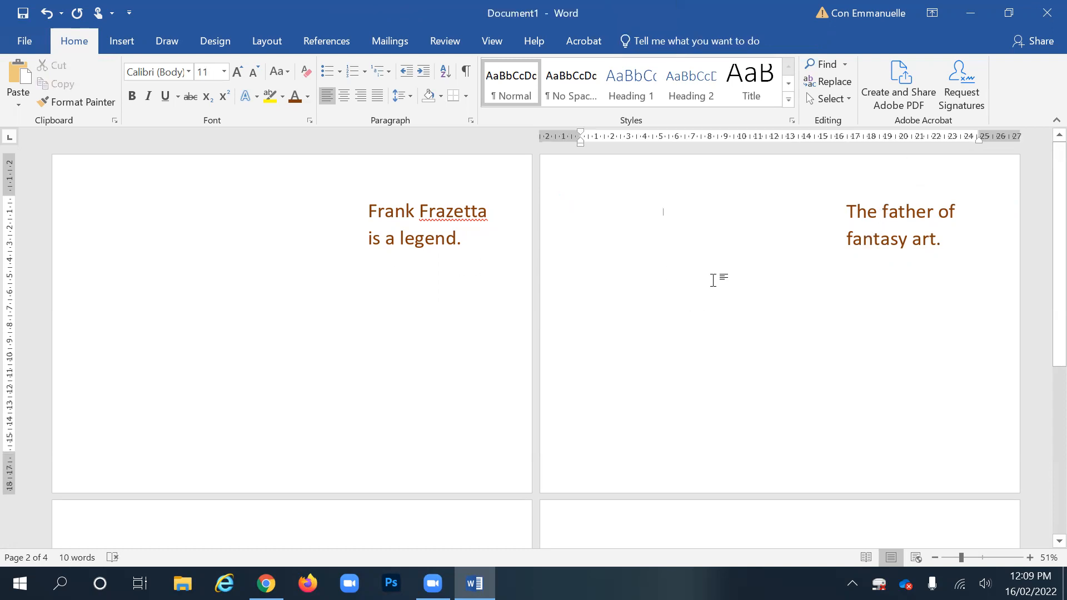
- In Chrome, show Images results for 'frank frazetta' and open the Quick Settings panel
{"action": "left_click", "coordinate": [266, 583]}
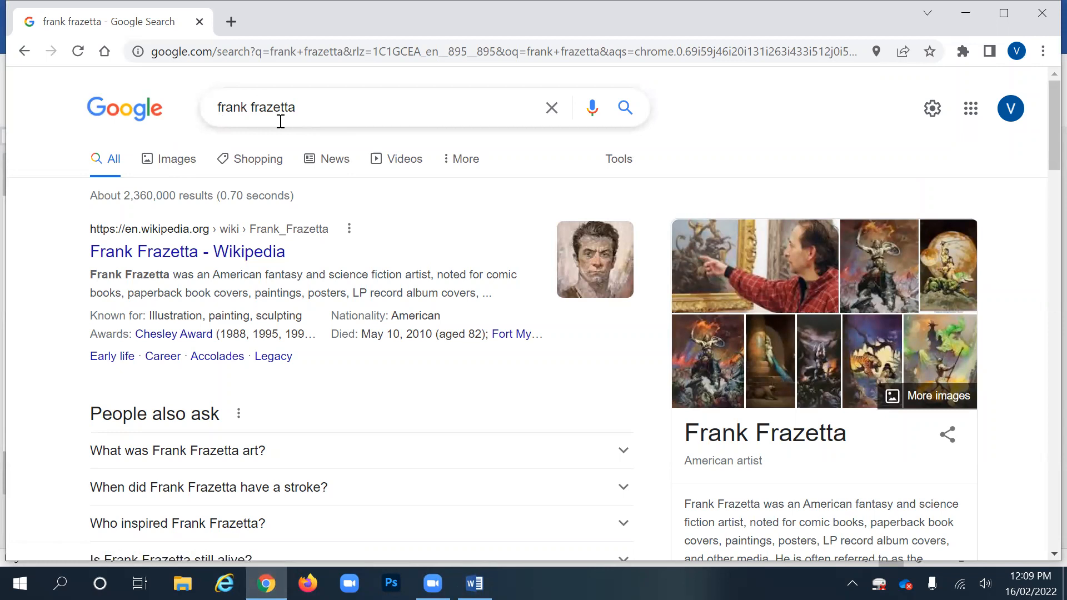
{"action": "left_click", "coordinate": [179, 160]}
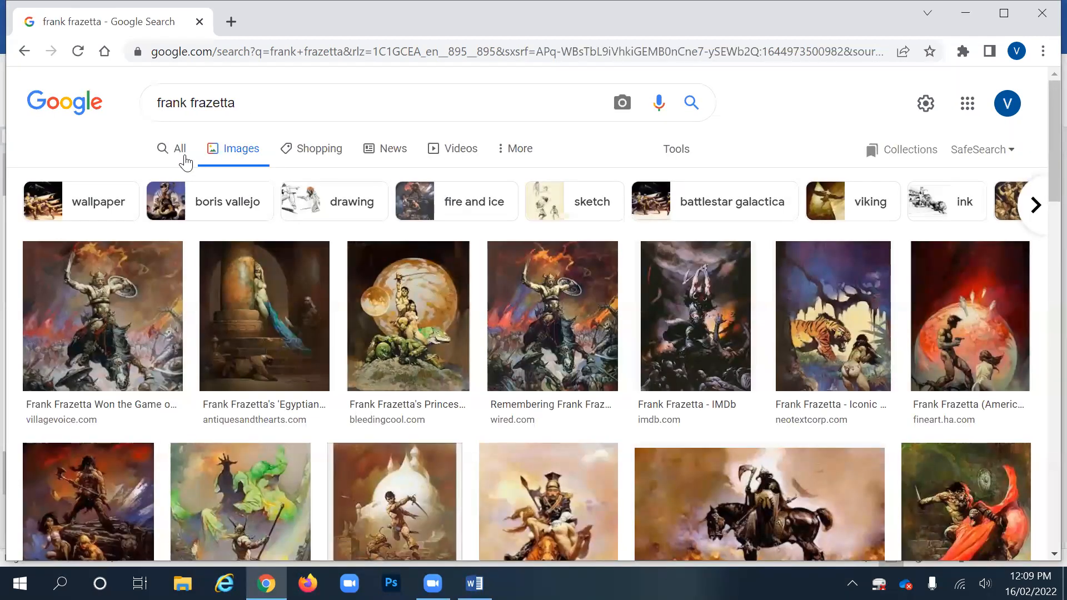
{"action": "scroll", "coordinate": [486, 338], "scroll_direction": "down", "scroll_amount": 2}
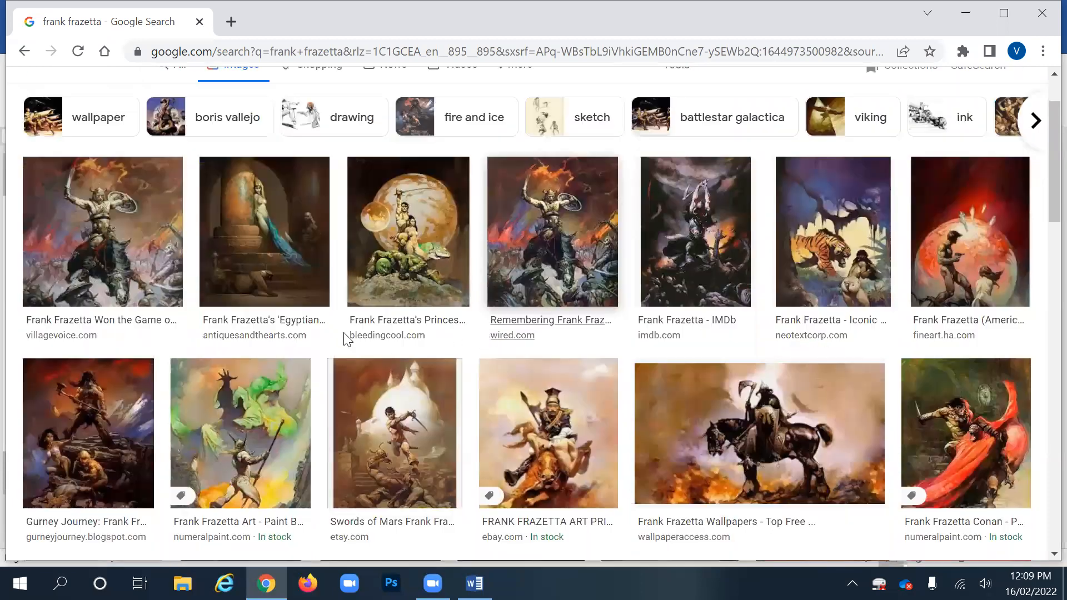
{"action": "scroll", "coordinate": [346, 339], "scroll_direction": "down", "scroll_amount": 7}
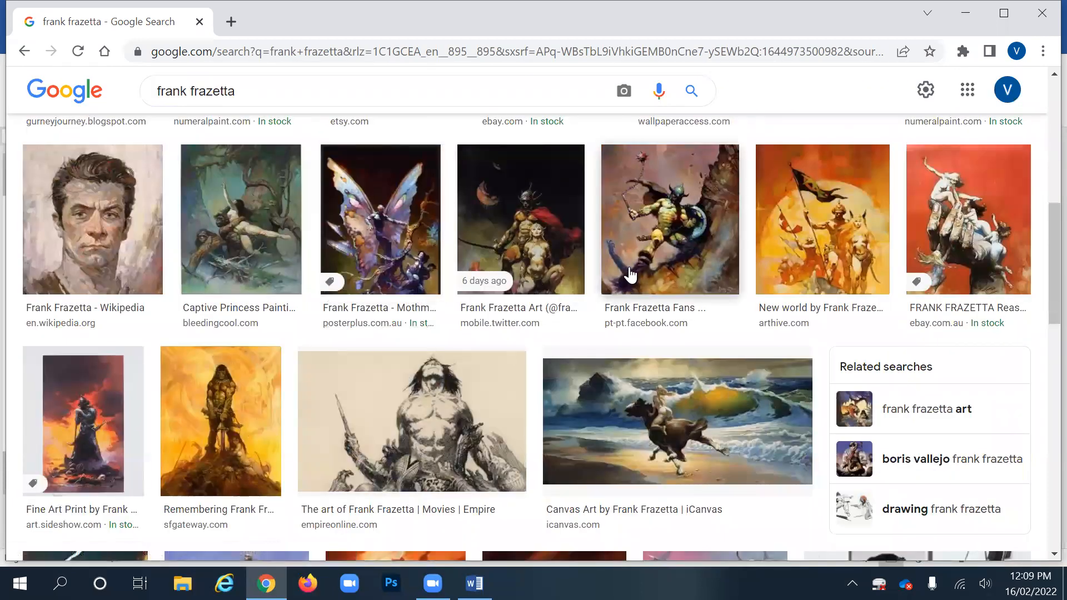
{"action": "scroll", "coordinate": [629, 274], "scroll_direction": "up", "scroll_amount": 9}
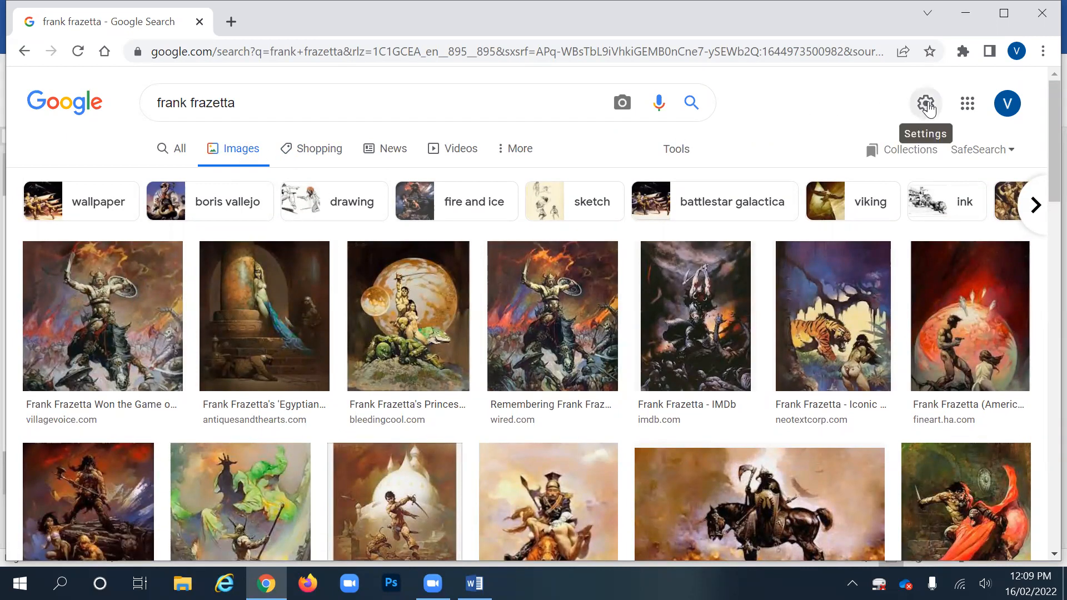
{"action": "left_click", "coordinate": [926, 104]}
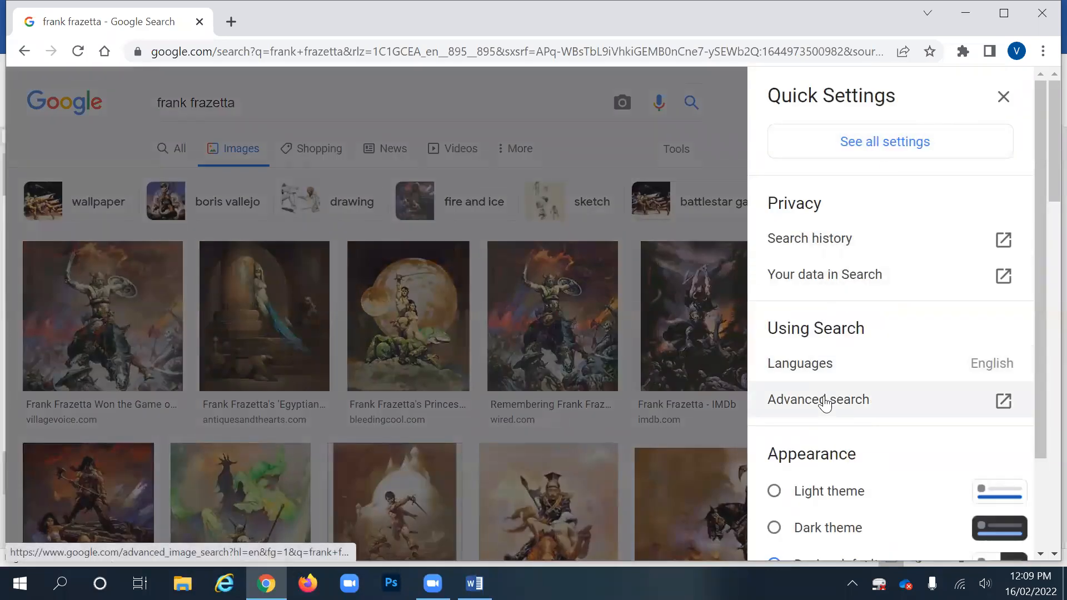
- Run an advanced image search limited to larger than 800×600 and JPG files
{"action": "left_click", "coordinate": [825, 404]}
{"action": "scroll", "coordinate": [557, 358], "scroll_direction": "down", "scroll_amount": 5}
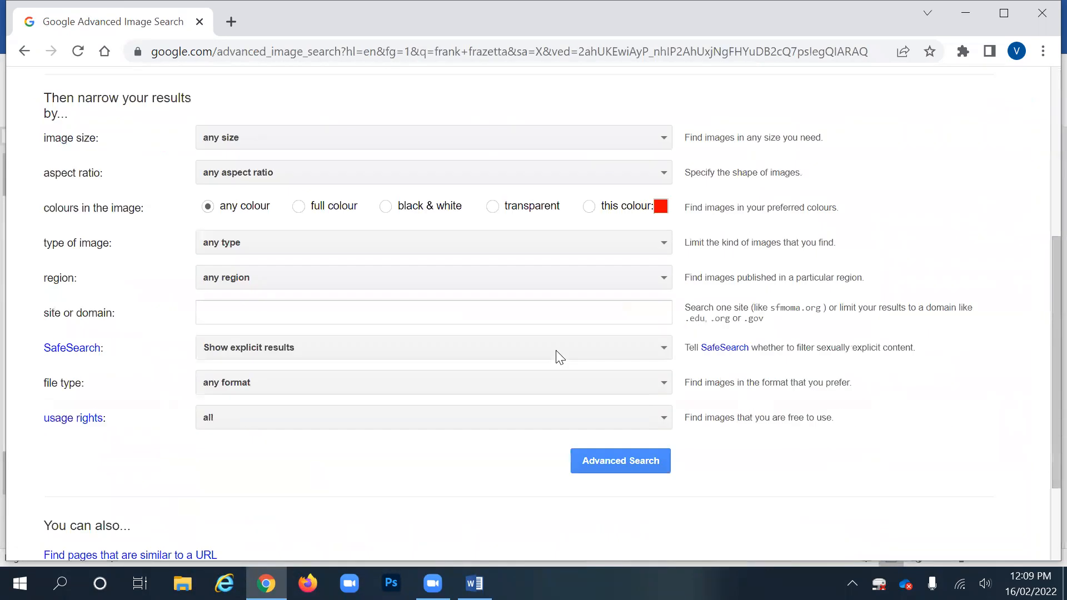
{"action": "left_click", "coordinate": [309, 136]}
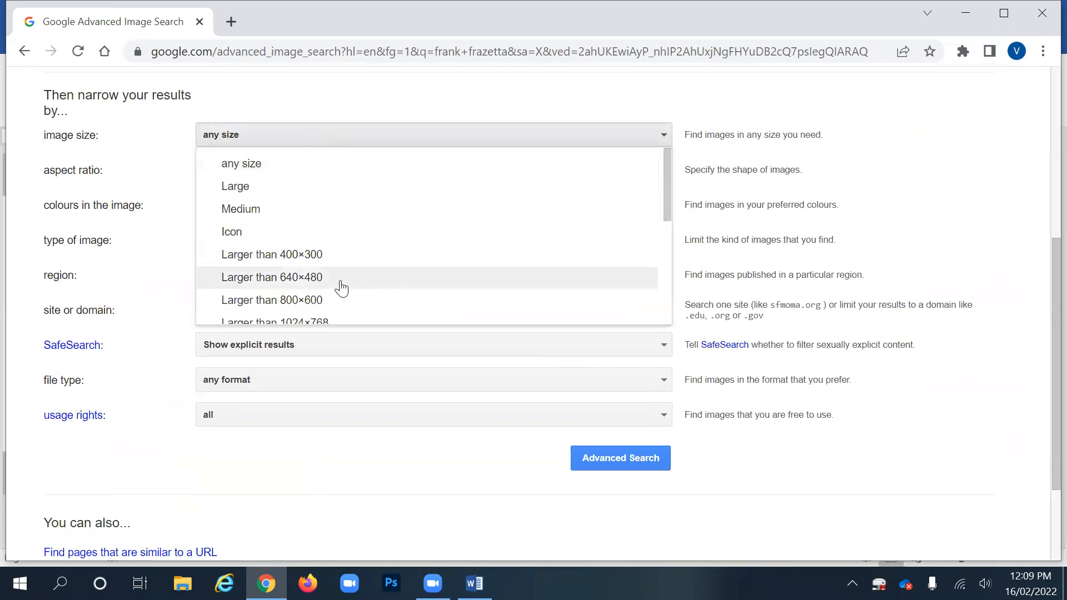
{"action": "left_click", "coordinate": [321, 302]}
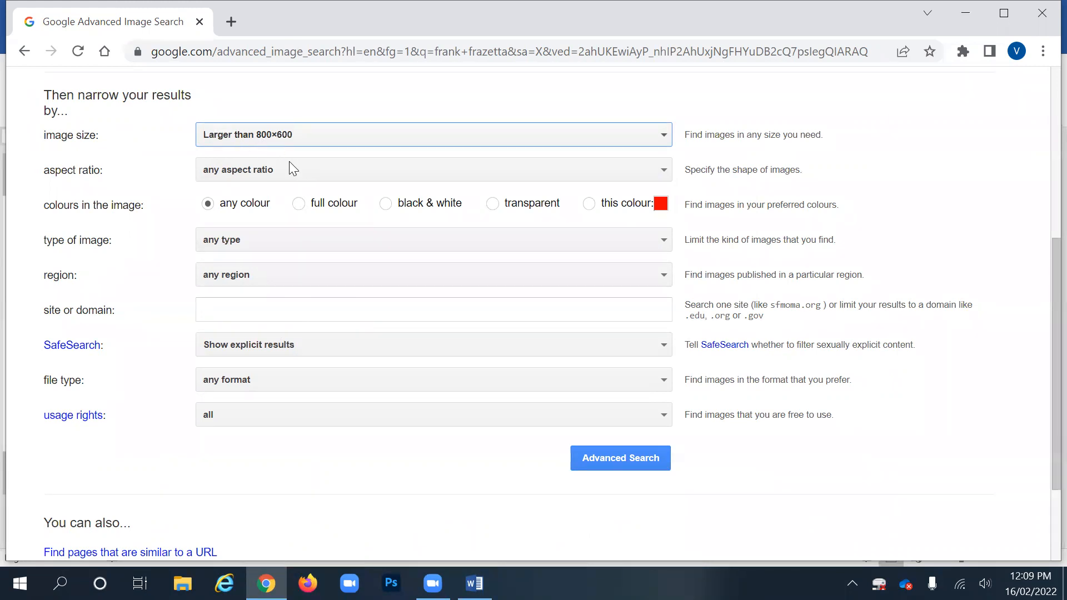
{"action": "left_click", "coordinate": [245, 380]}
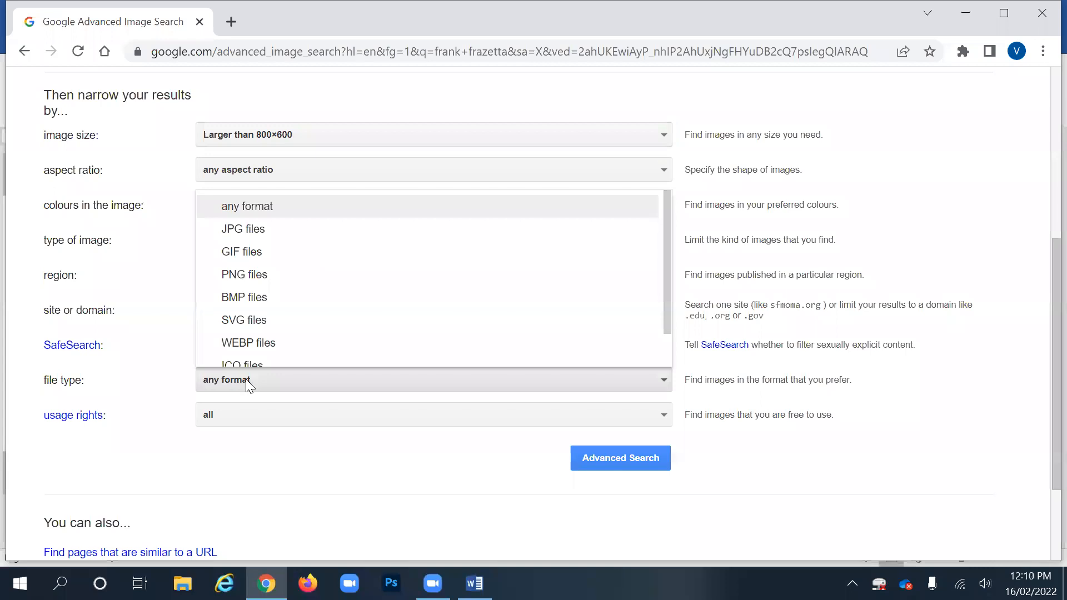
{"action": "left_click", "coordinate": [272, 223]}
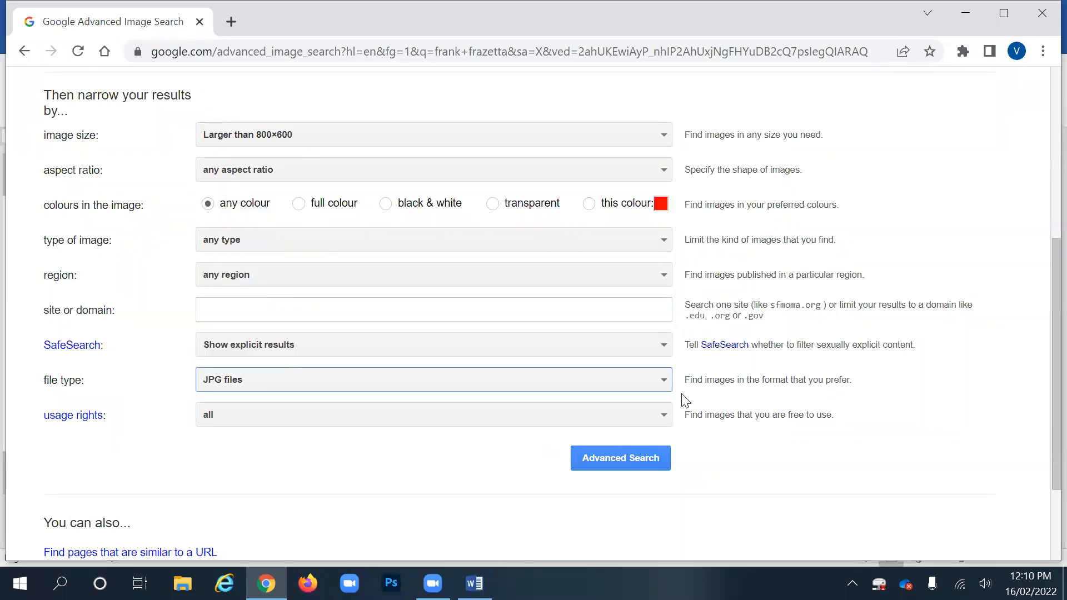
{"action": "scroll", "coordinate": [655, 389], "scroll_direction": "down", "scroll_amount": 1}
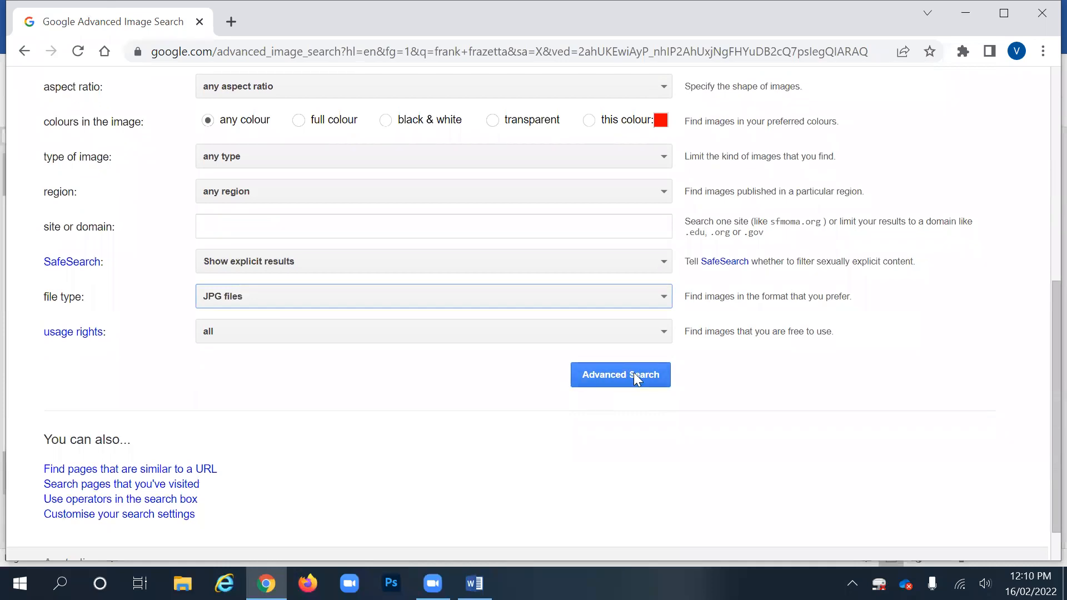
{"action": "left_click", "coordinate": [634, 372]}
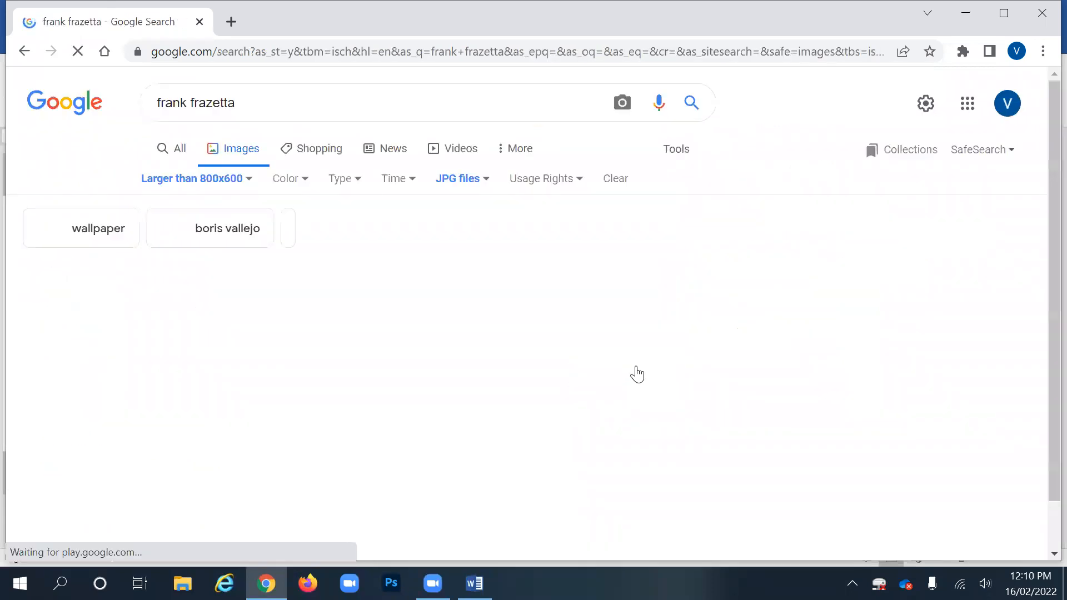
- Copy the first result, Frazetta's sword-and-shield warrior painting, and switch back to Word
{"action": "scroll", "coordinate": [639, 370], "scroll_direction": "down", "scroll_amount": 2}
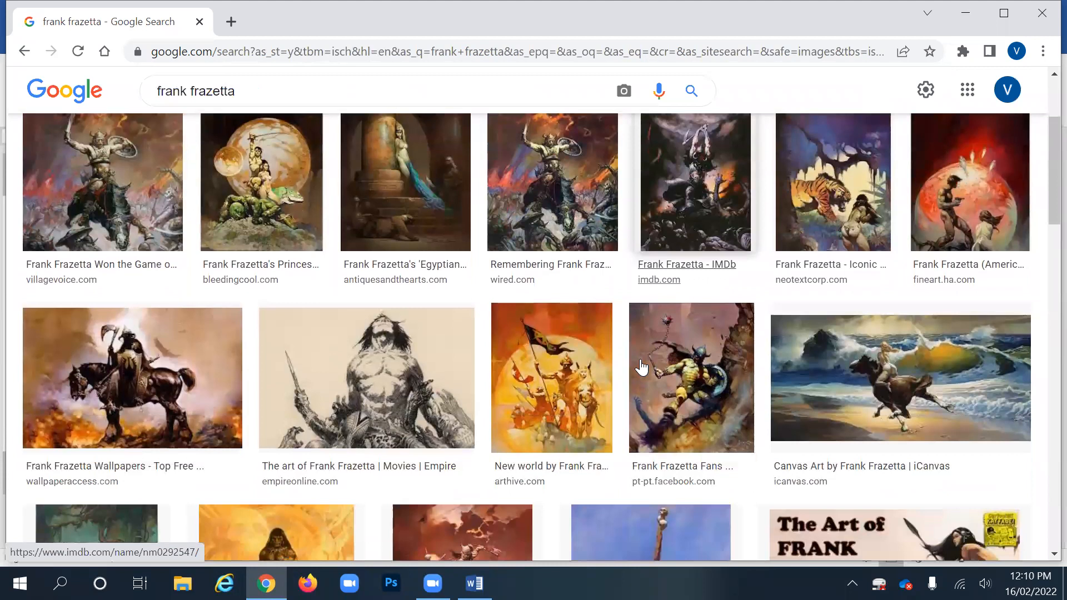
{"action": "scroll", "coordinate": [786, 281], "scroll_direction": "up", "scroll_amount": 1}
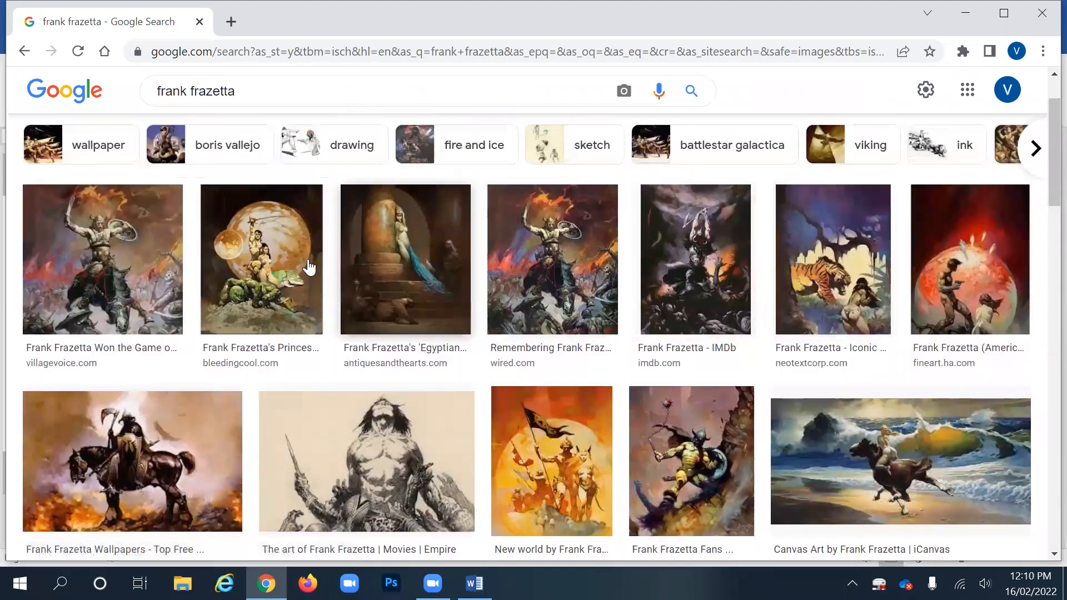
{"action": "left_click", "coordinate": [121, 240]}
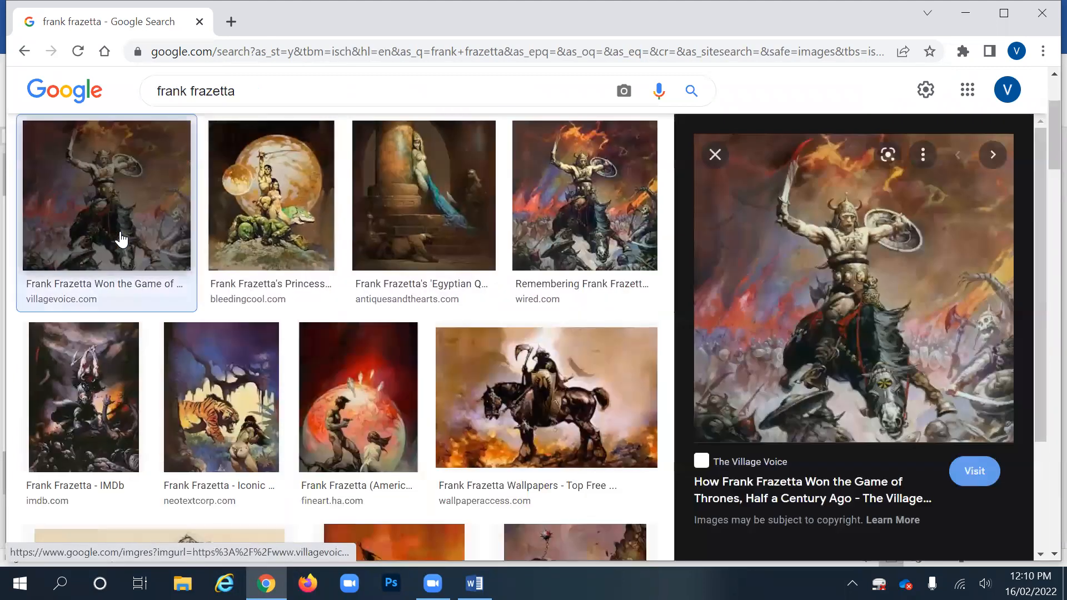
{"action": "right_click", "coordinate": [826, 245]}
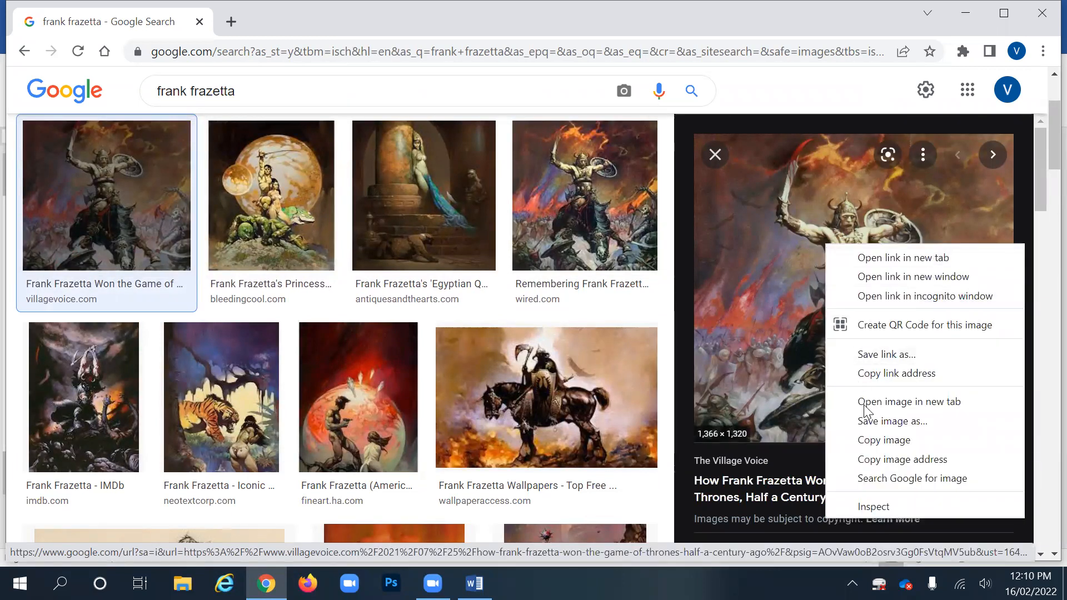
{"action": "left_click", "coordinate": [872, 441]}
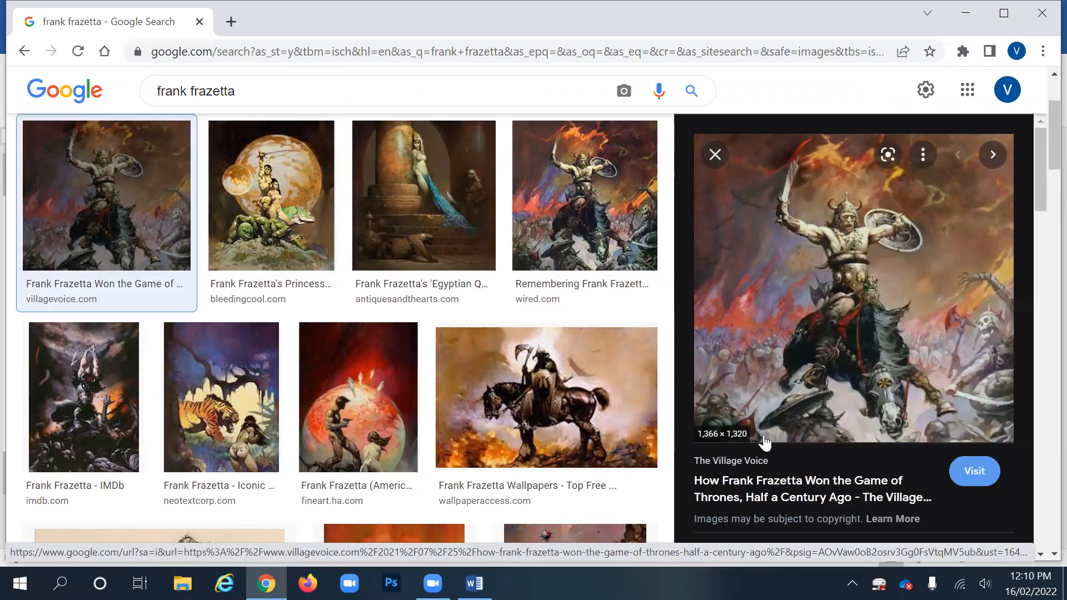
{"action": "left_click", "coordinate": [474, 583]}
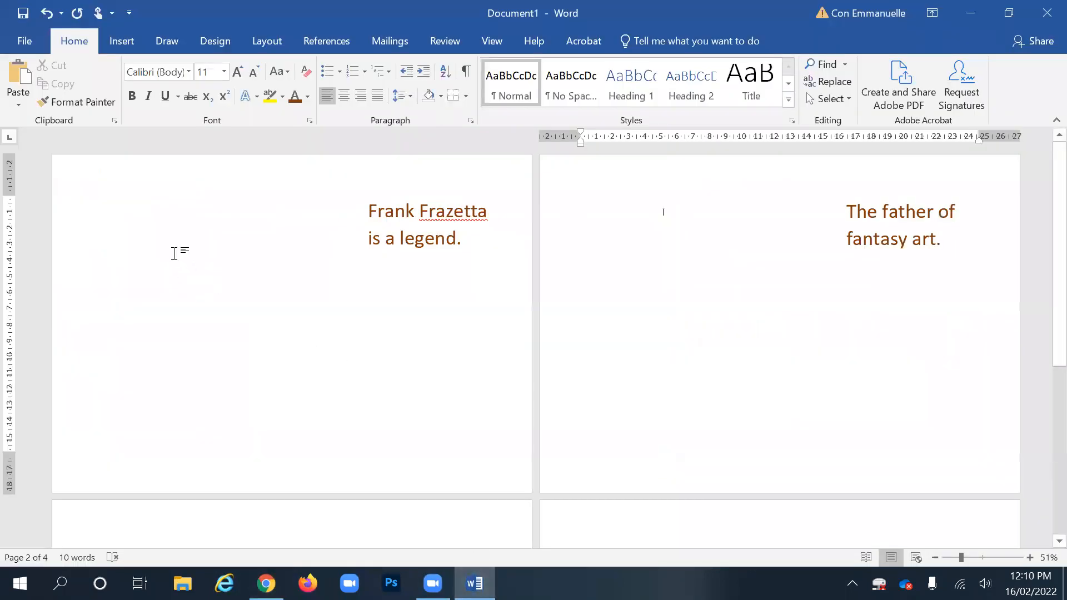
- Paste the warrior painting at the start of page 1 and select it
{"action": "left_click", "coordinate": [165, 214]}
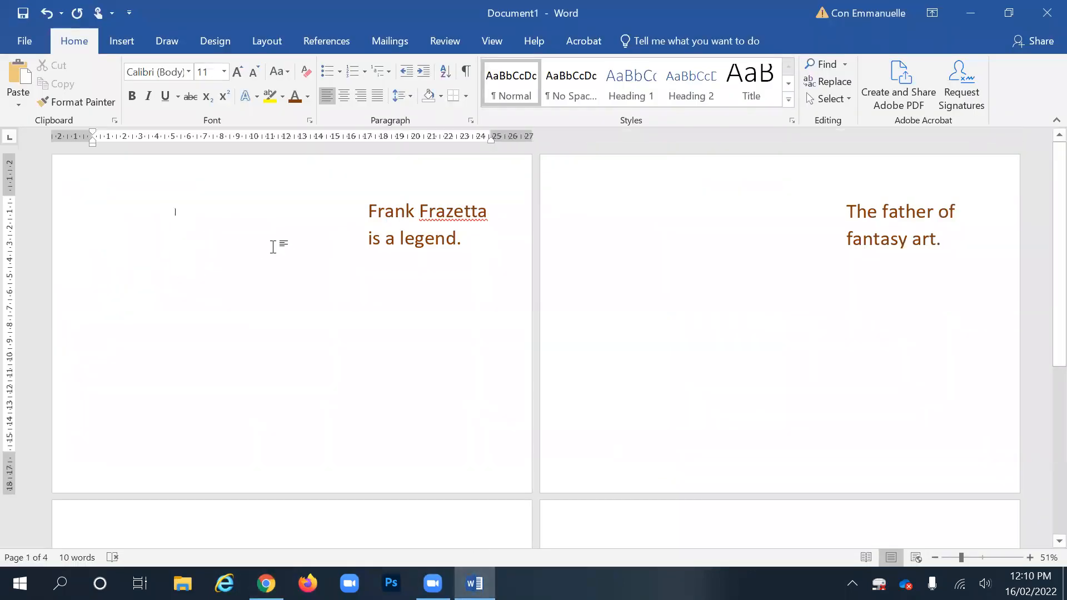
{"action": "key", "text": "ctrl+v"}
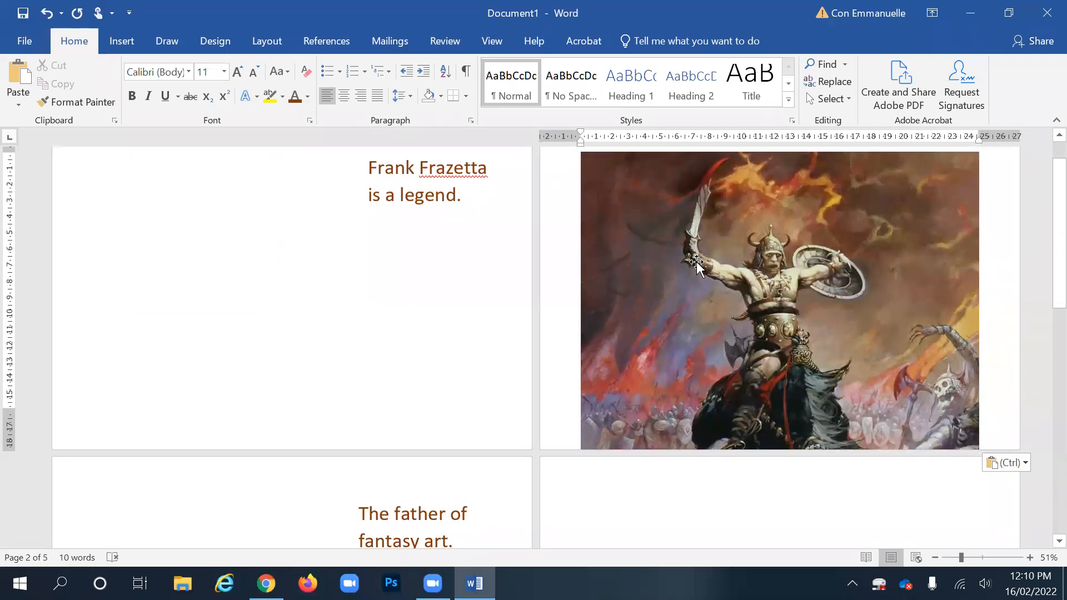
{"action": "scroll", "coordinate": [748, 272], "scroll_direction": "up", "scroll_amount": 1}
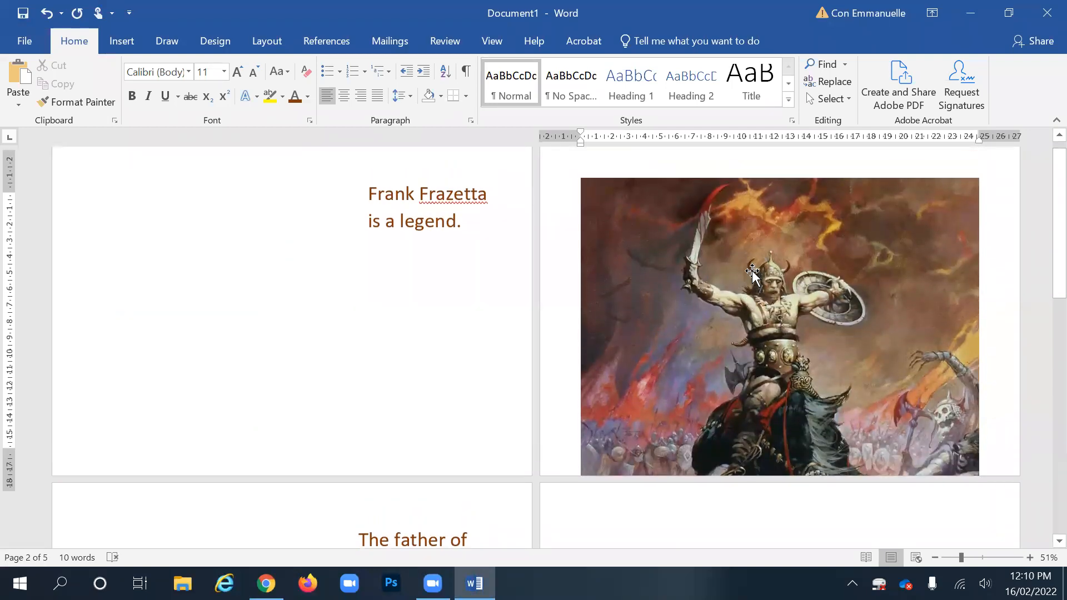
{"action": "scroll", "coordinate": [752, 272], "scroll_direction": "down", "scroll_amount": 1}
{"action": "left_click", "coordinate": [731, 239]}
{"action": "mouse_move", "coordinate": [733, 241]}
{"action": "left_mouse_down"}
{"action": "mouse_move", "coordinate": [569, 257]}
{"action": "mouse_move", "coordinate": [701, 237]}
{"action": "left_mouse_up"}
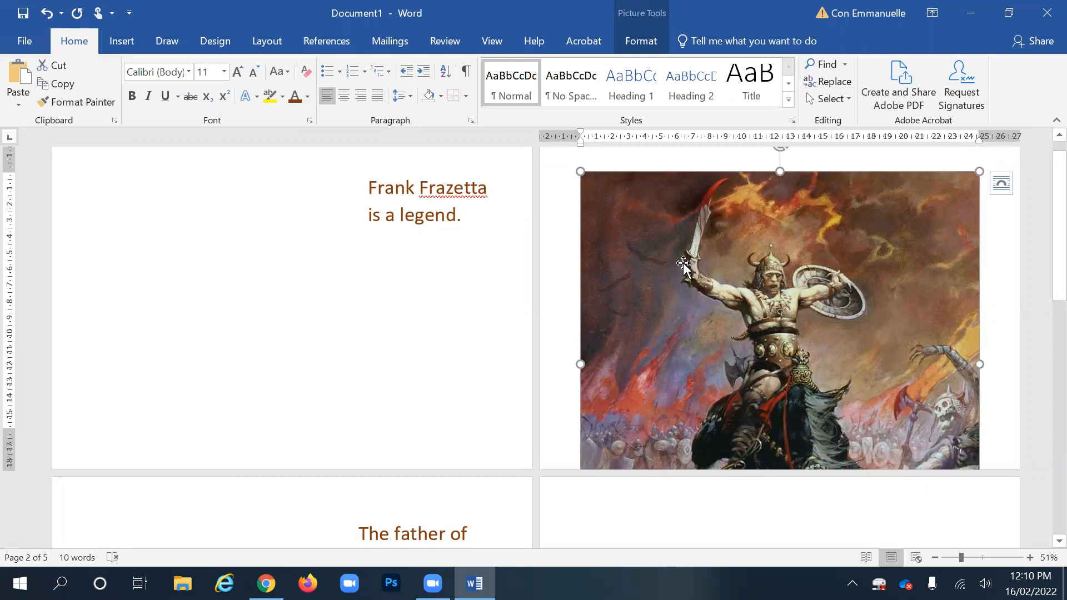
{"action": "mouse_move", "coordinate": [691, 235]}
{"action": "left_mouse_down"}
{"action": "mouse_move", "coordinate": [635, 245]}
{"action": "mouse_move", "coordinate": [710, 231]}
{"action": "left_mouse_up"}
- Set the warrior painting to Behind Text wrapping and drag it onto page 1 beside the 'legend' text
{"action": "right_click", "coordinate": [679, 231]}
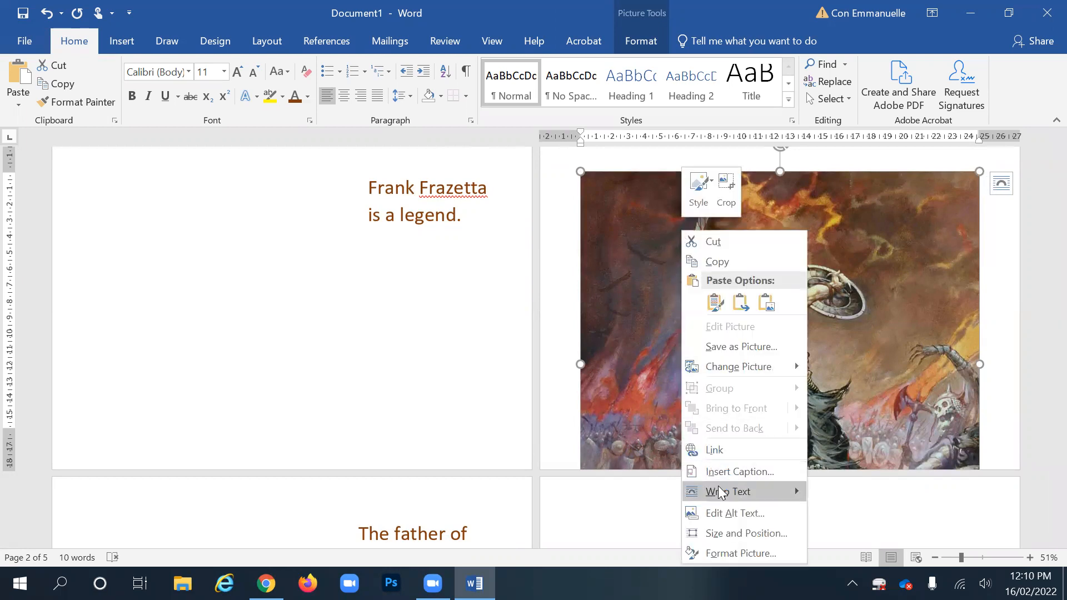
{"action": "mouse_move", "coordinate": [720, 493]}
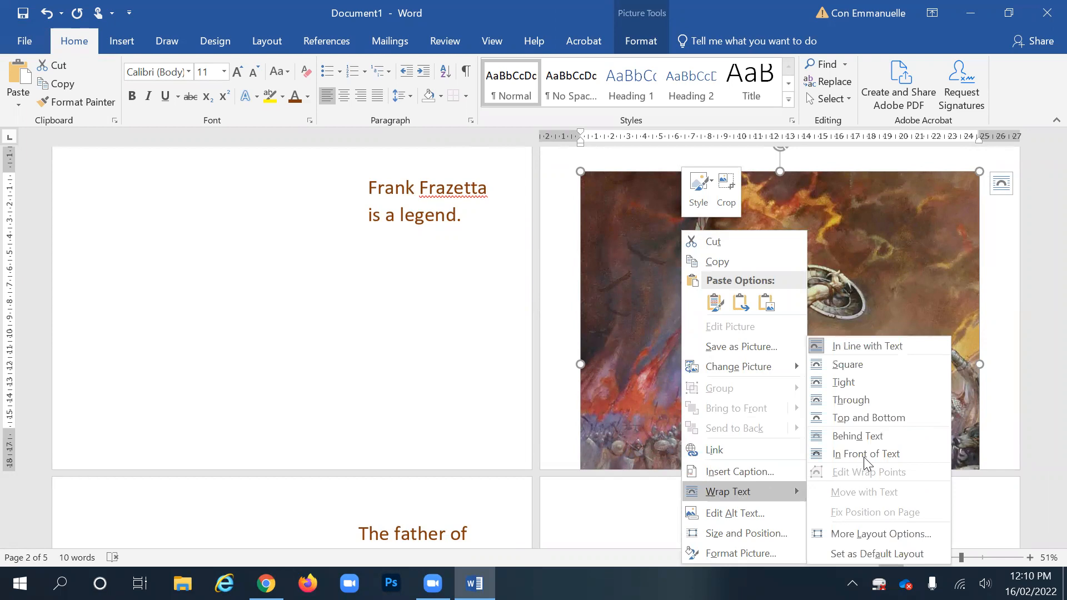
{"action": "left_click", "coordinate": [875, 442]}
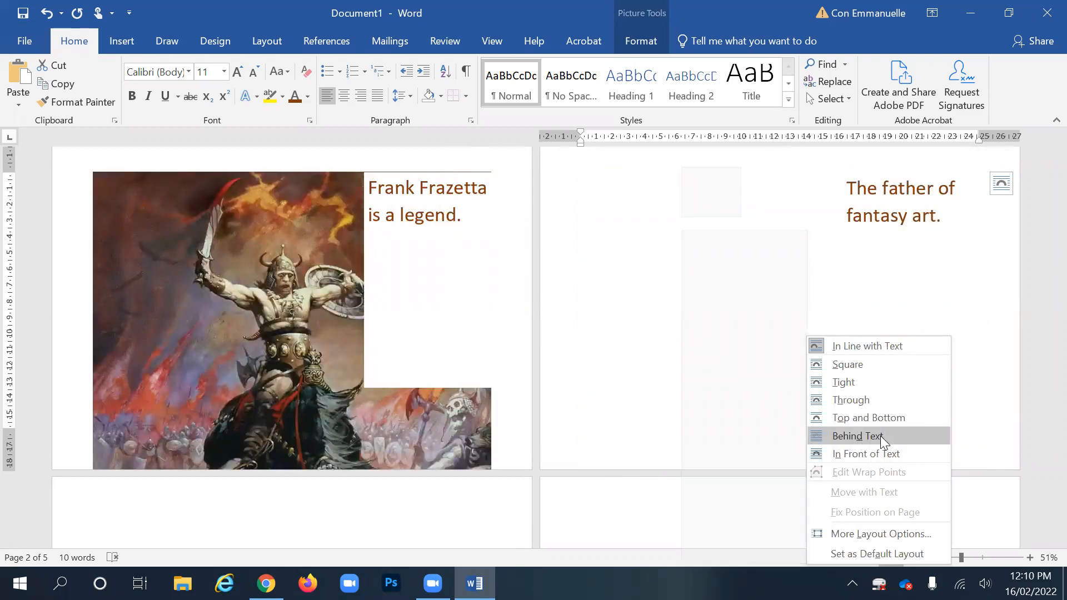
{"action": "left_click", "coordinate": [880, 435]}
{"action": "mouse_move", "coordinate": [253, 249]}
{"action": "left_mouse_down"}
{"action": "mouse_move", "coordinate": [528, 276]}
{"action": "mouse_move", "coordinate": [722, 267]}
{"action": "mouse_move", "coordinate": [393, 369]}
{"action": "mouse_move", "coordinate": [288, 528]}
{"action": "mouse_move", "coordinate": [716, 522]}
{"action": "mouse_move", "coordinate": [784, 367]}
{"action": "mouse_move", "coordinate": [577, 250]}
{"action": "mouse_move", "coordinate": [242, 239]}
{"action": "left_mouse_up"}
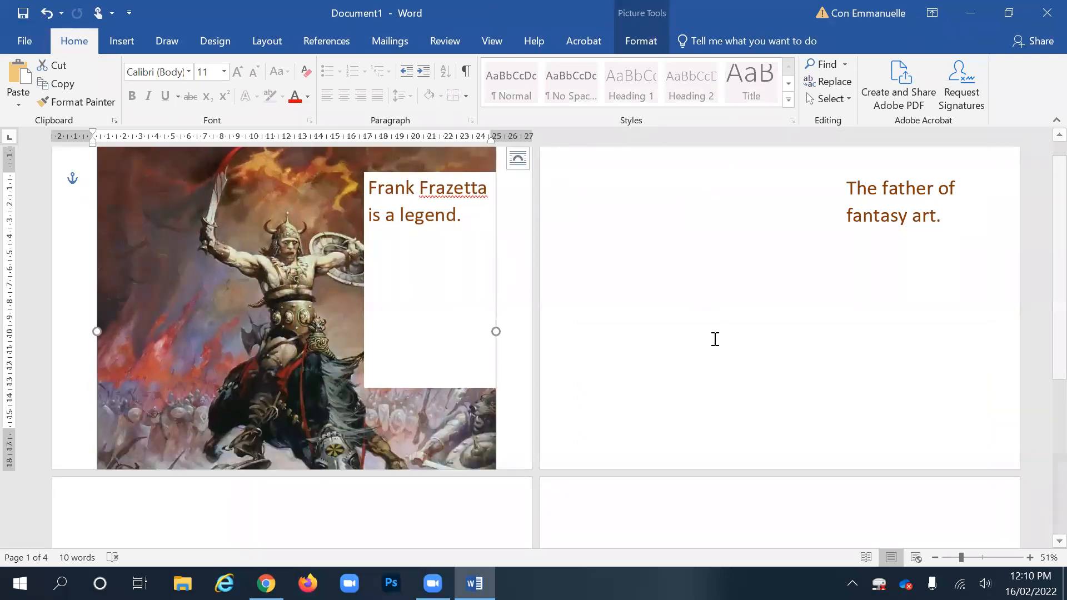
- Zoom out, shrink the warrior painting into page 1's top-left corner, then return to the browser
{"action": "left_click_drag", "start_coordinate": [959, 557], "coordinate": [952, 558]}
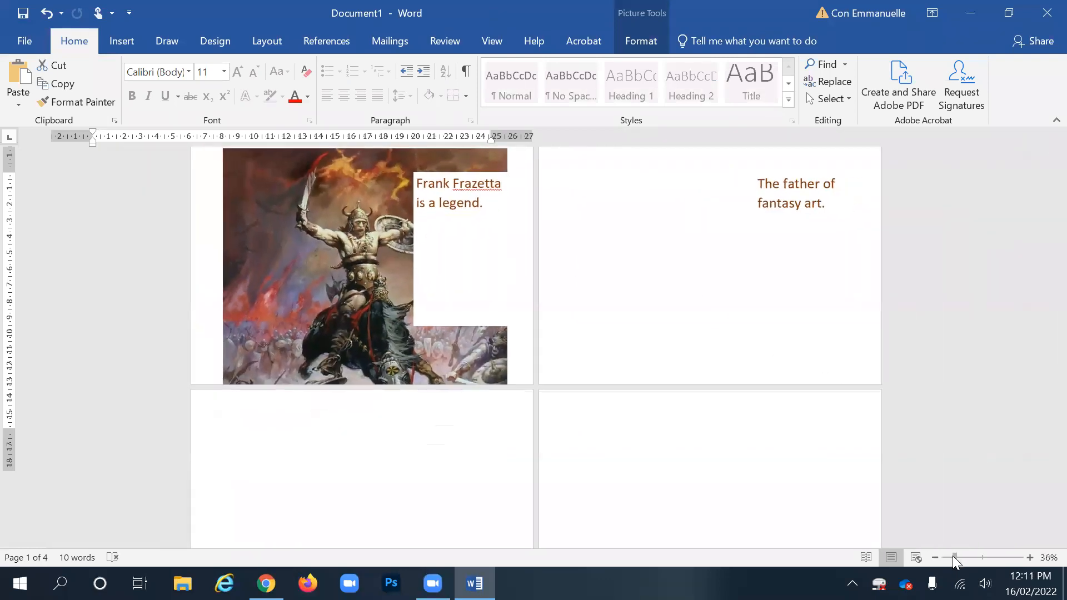
{"action": "left_click_drag", "start_coordinate": [304, 225], "coordinate": [318, 244]}
{"action": "left_click_drag", "start_coordinate": [483, 170], "coordinate": [421, 234]}
{"action": "left_click_drag", "start_coordinate": [325, 297], "coordinate": [310, 245]}
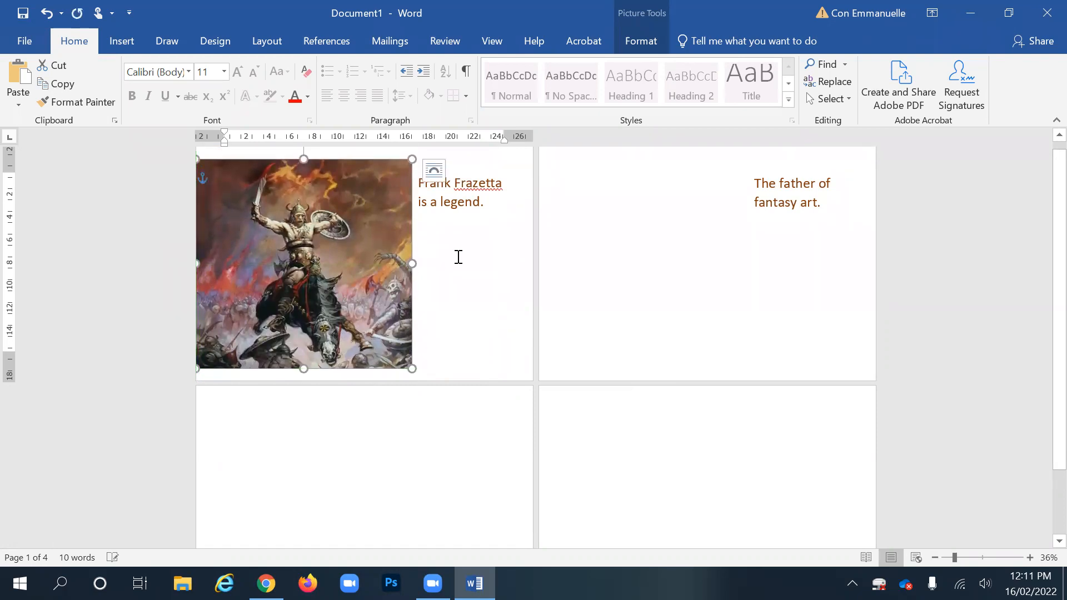
{"action": "left_click", "coordinate": [622, 203]}
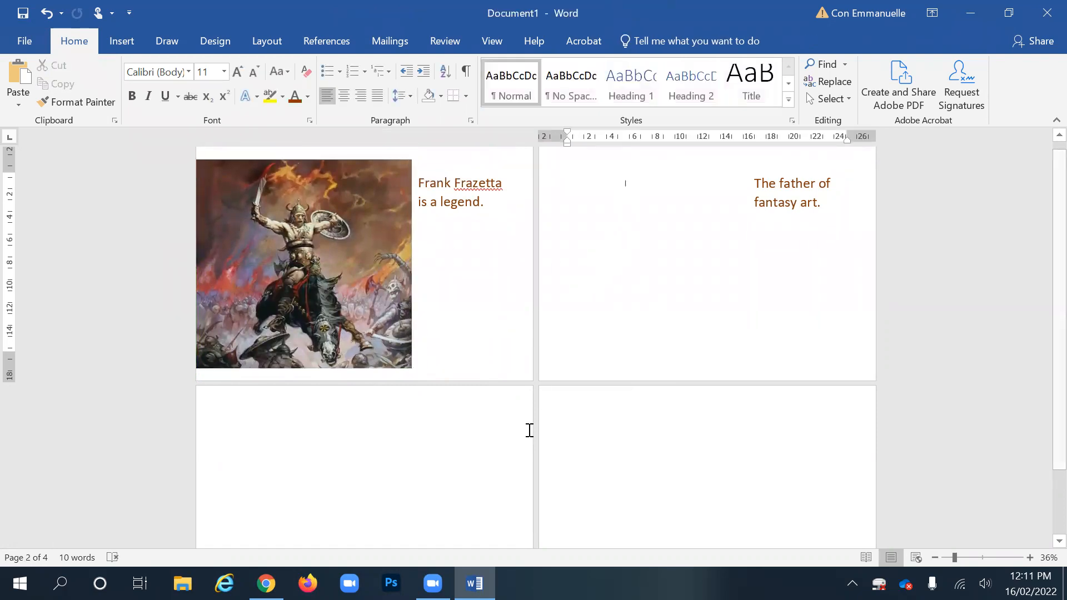
{"action": "left_click", "coordinate": [266, 583]}
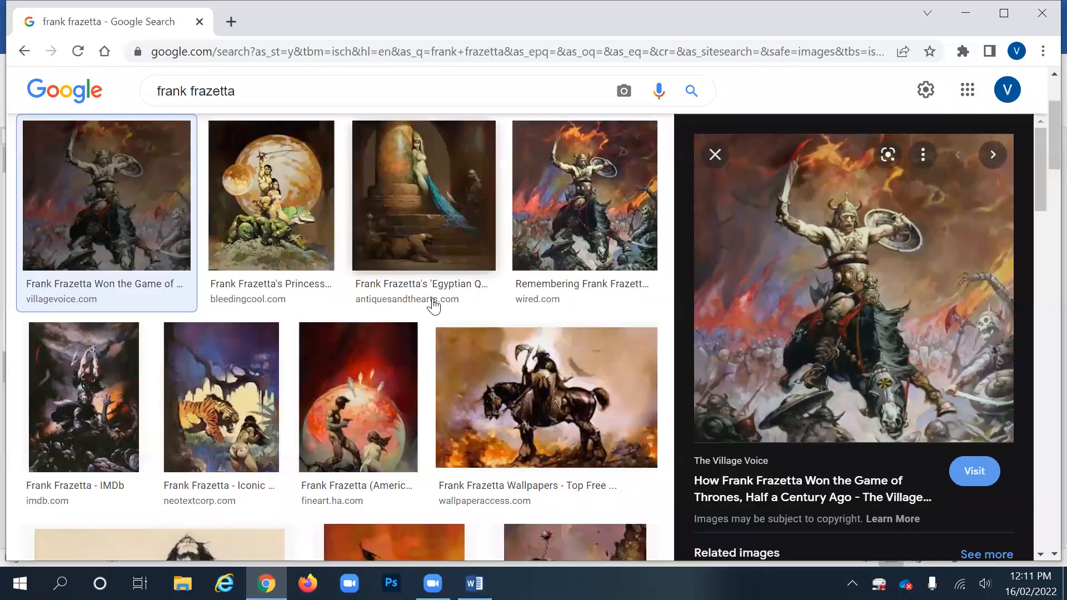
- Copy Frazetta's Egyptian Queen painting from the image results and switch back to Word
{"action": "scroll", "coordinate": [431, 311], "scroll_direction": "down", "scroll_amount": 4}
{"action": "scroll", "coordinate": [411, 225], "scroll_direction": "up", "scroll_amount": 4}
{"action": "left_click", "coordinate": [411, 225]}
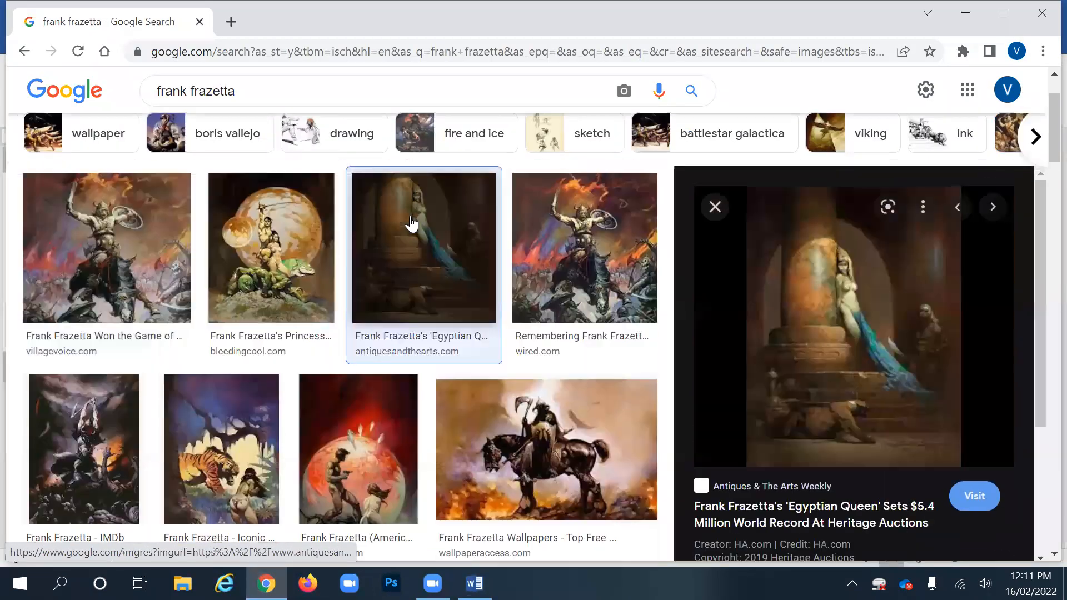
{"action": "right_click", "coordinate": [826, 277]}
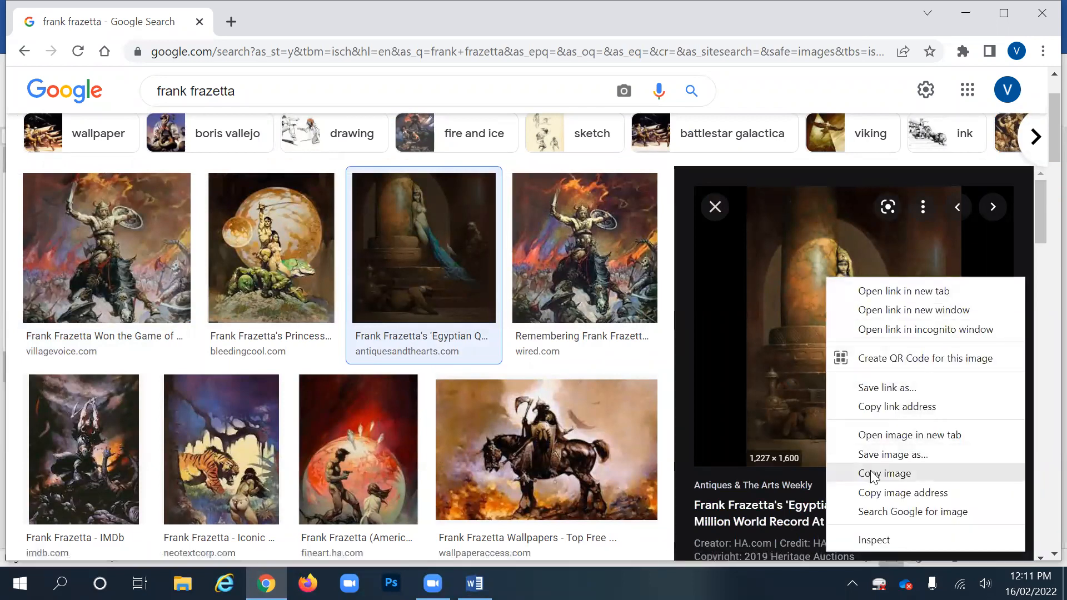
{"action": "left_click", "coordinate": [856, 474]}
{"action": "left_click", "coordinate": [474, 583]}
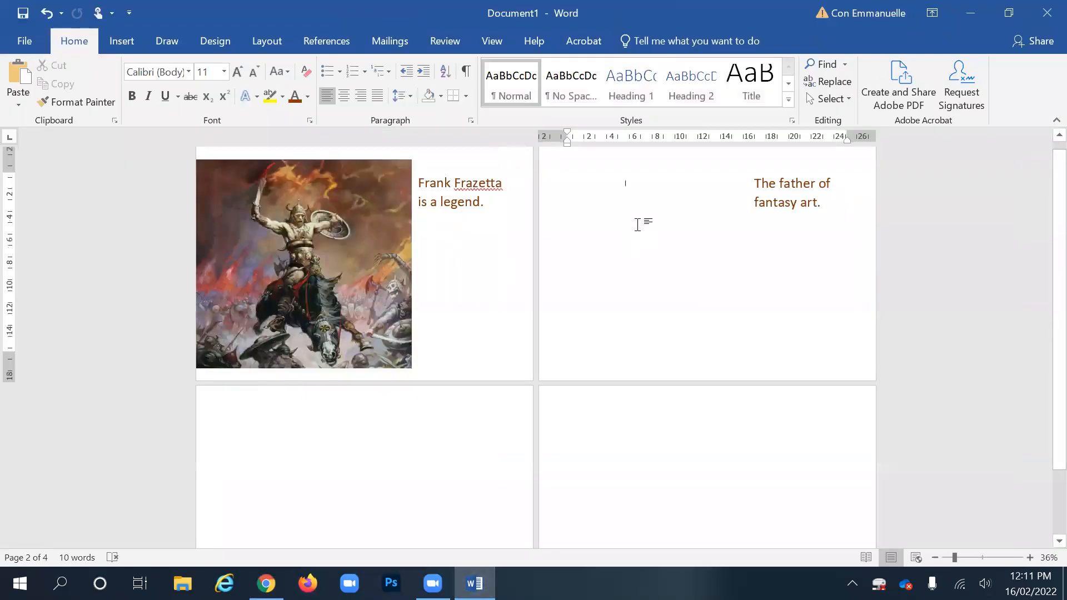
- Paste the Egyptian Queen painting on page 2 and set it to Behind Text wrapping
{"action": "left_click", "coordinate": [637, 203]}
{"action": "key", "text": "ctrl+v"}
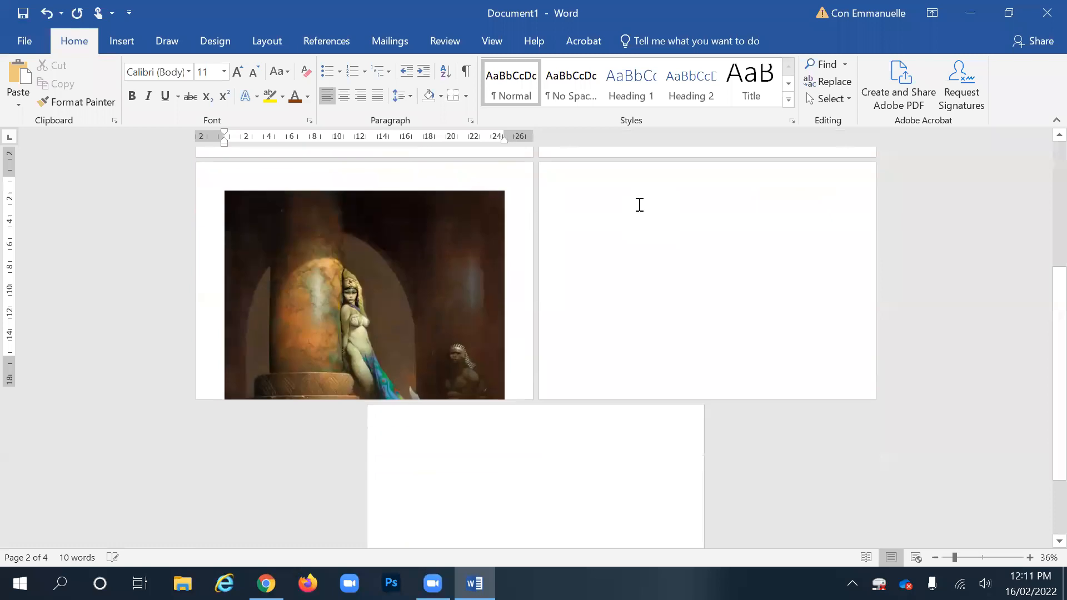
{"action": "right_click", "coordinate": [405, 242]}
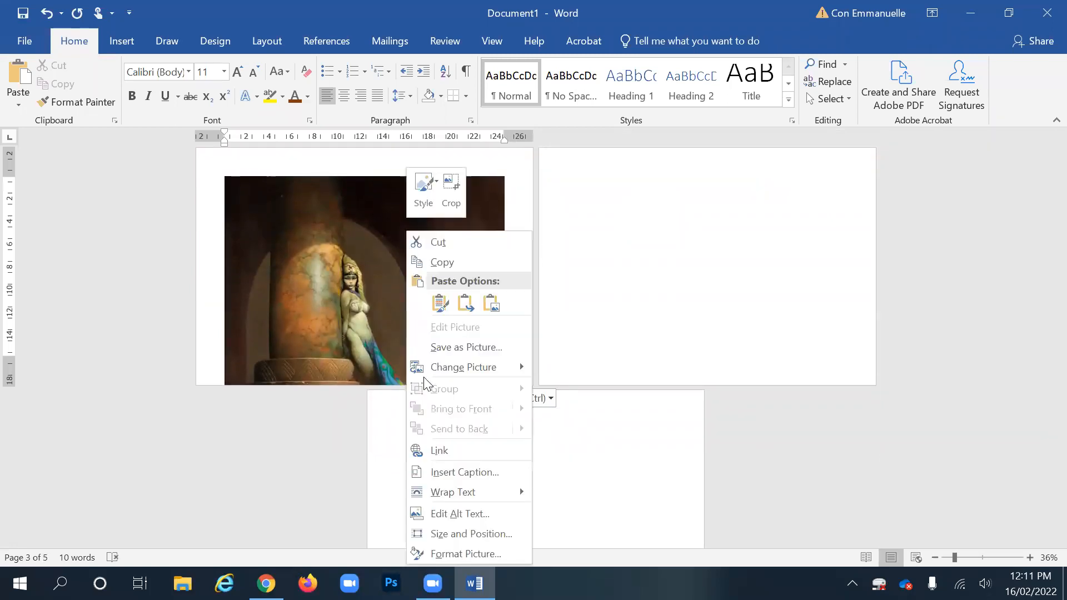
{"action": "mouse_move", "coordinate": [455, 494]}
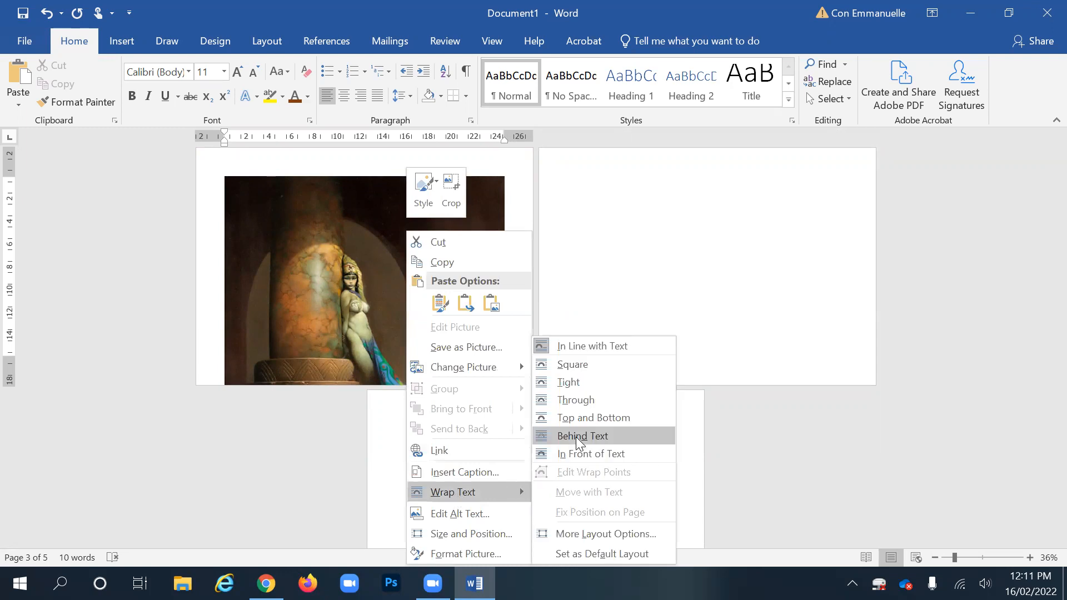
{"action": "left_click", "coordinate": [562, 444]}
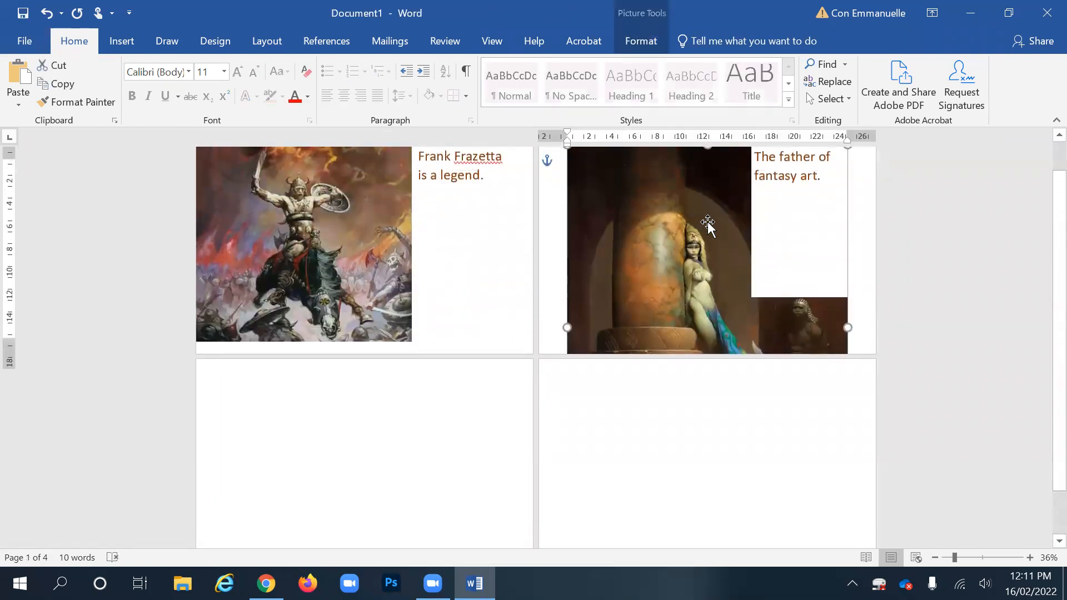
- Shrink the Egyptian Queen painting and place it at the top of page 2 beside the text
{"action": "mouse_move", "coordinate": [655, 208]}
{"action": "left_mouse_down"}
{"action": "mouse_move", "coordinate": [664, 225]}
{"action": "mouse_move", "coordinate": [657, 200]}
{"action": "mouse_move", "coordinate": [662, 219]}
{"action": "mouse_move", "coordinate": [648, 219]}
{"action": "left_mouse_up"}
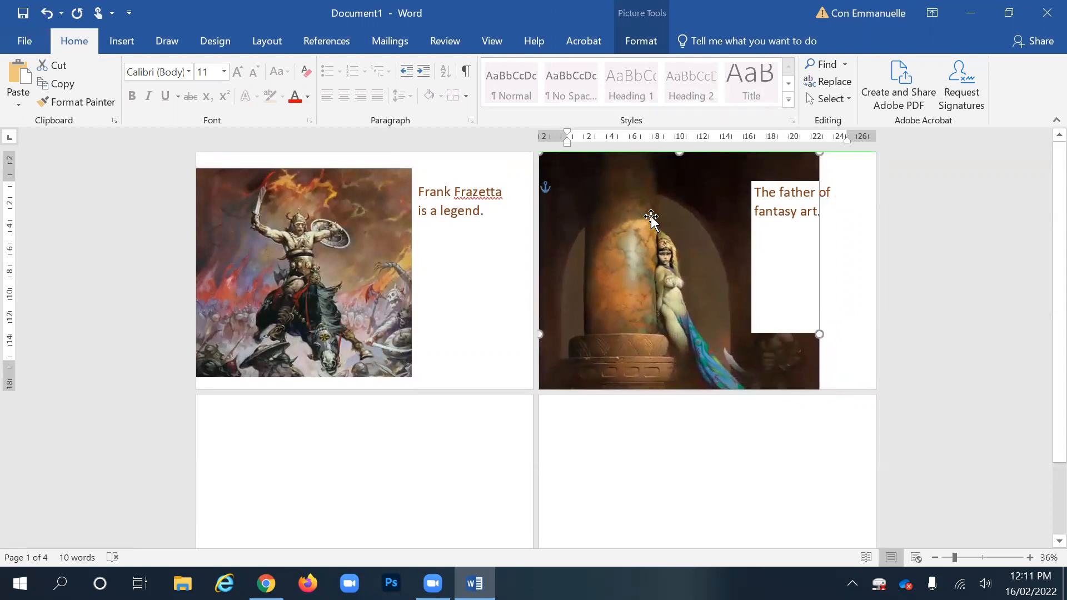
{"action": "left_click_drag", "start_coordinate": [816, 155], "coordinate": [729, 262]}
{"action": "left_click_drag", "start_coordinate": [638, 300], "coordinate": [648, 225]}
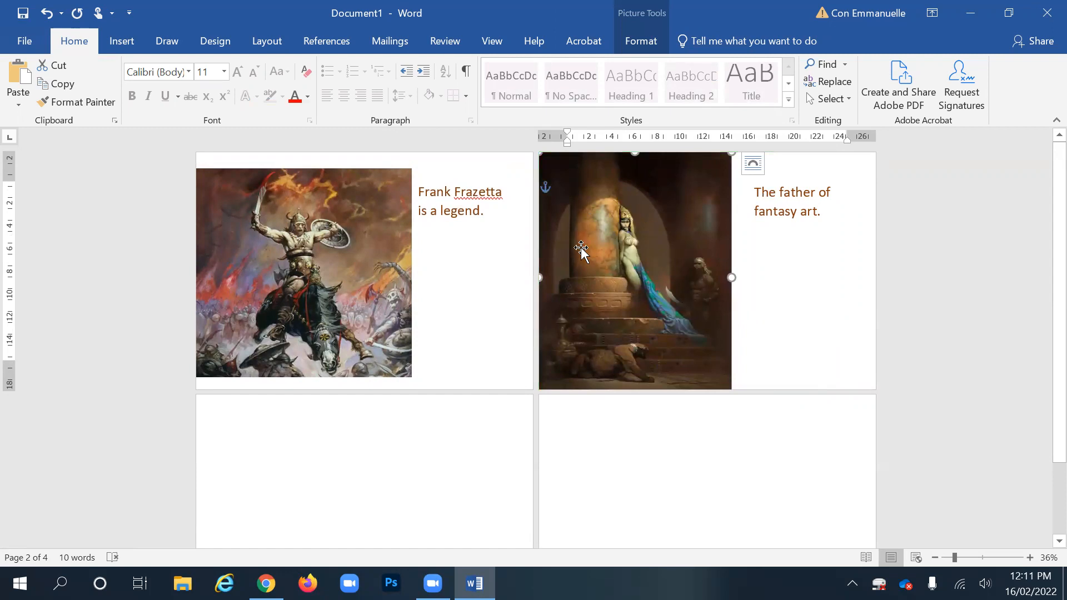
- Crop the right side off the Egyptian Queen picture, then undo the crop
{"action": "left_click", "coordinate": [644, 43]}
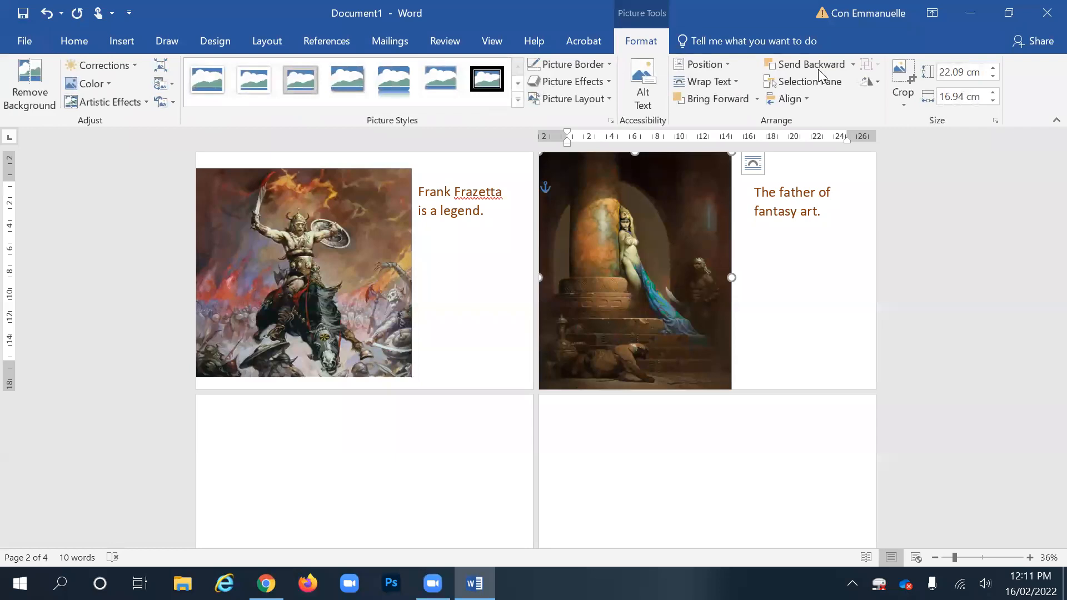
{"action": "left_click", "coordinate": [903, 76]}
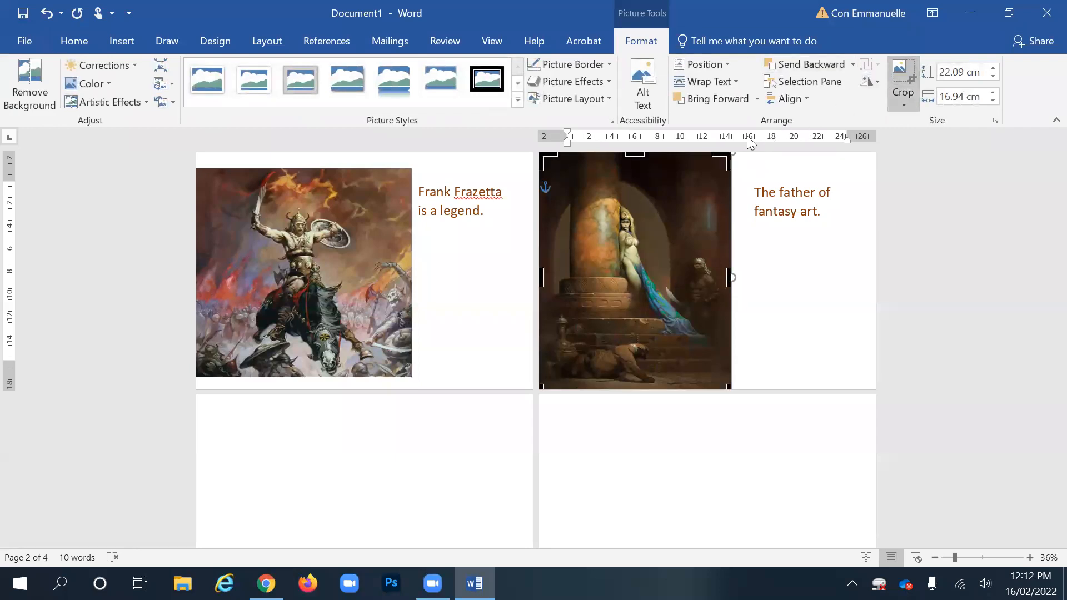
{"action": "mouse_move", "coordinate": [721, 160]}
{"action": "left_mouse_down"}
{"action": "mouse_move", "coordinate": [663, 183]}
{"action": "mouse_move", "coordinate": [692, 177]}
{"action": "left_mouse_up"}
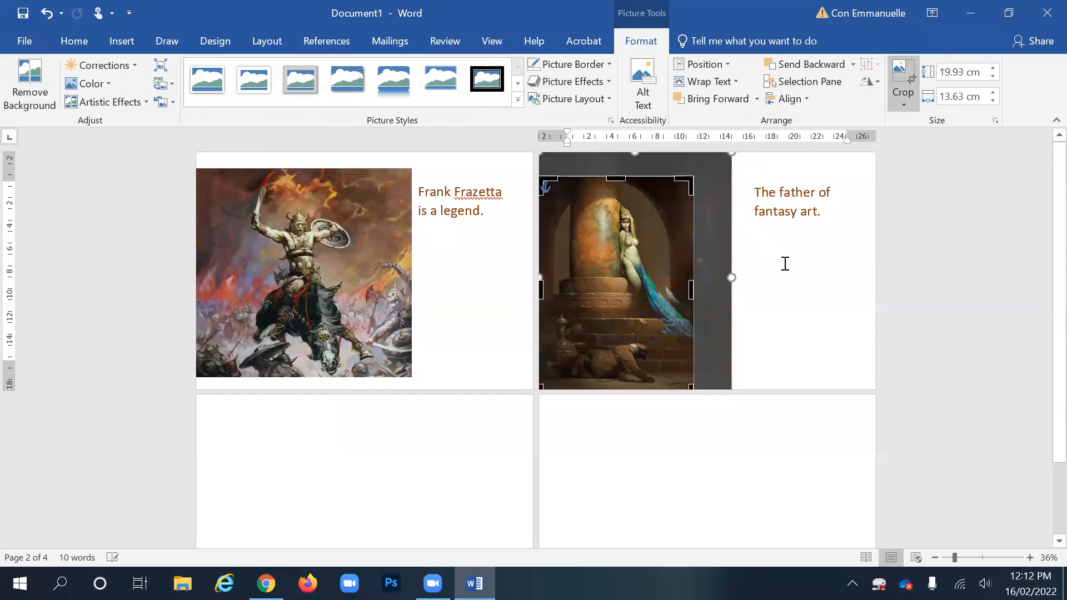
{"action": "left_click", "coordinate": [761, 278]}
{"action": "left_click", "coordinate": [660, 269]}
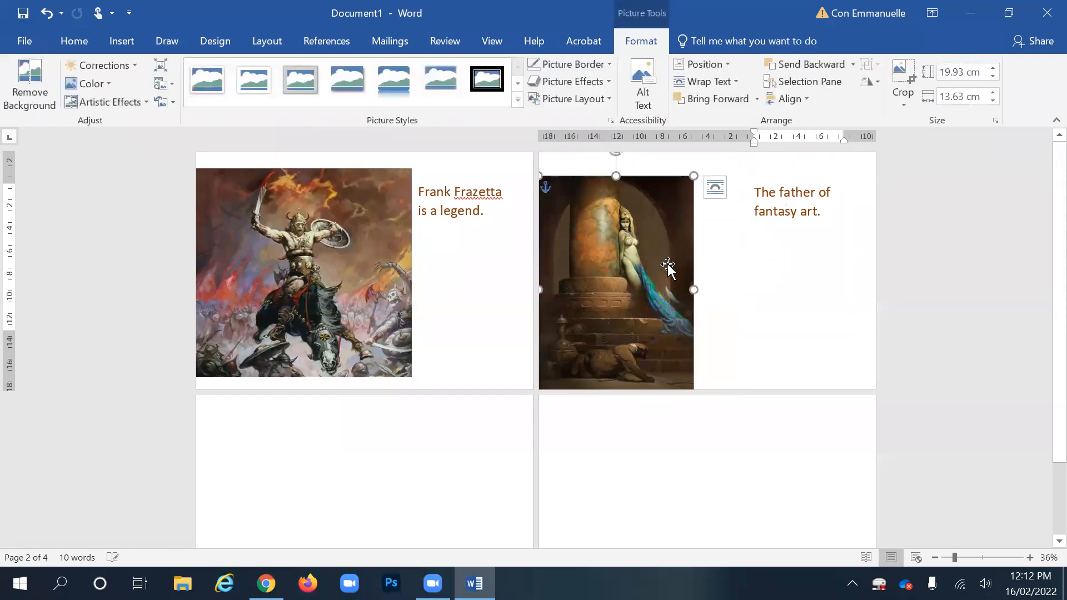
{"action": "key", "text": "ctrl+z"}
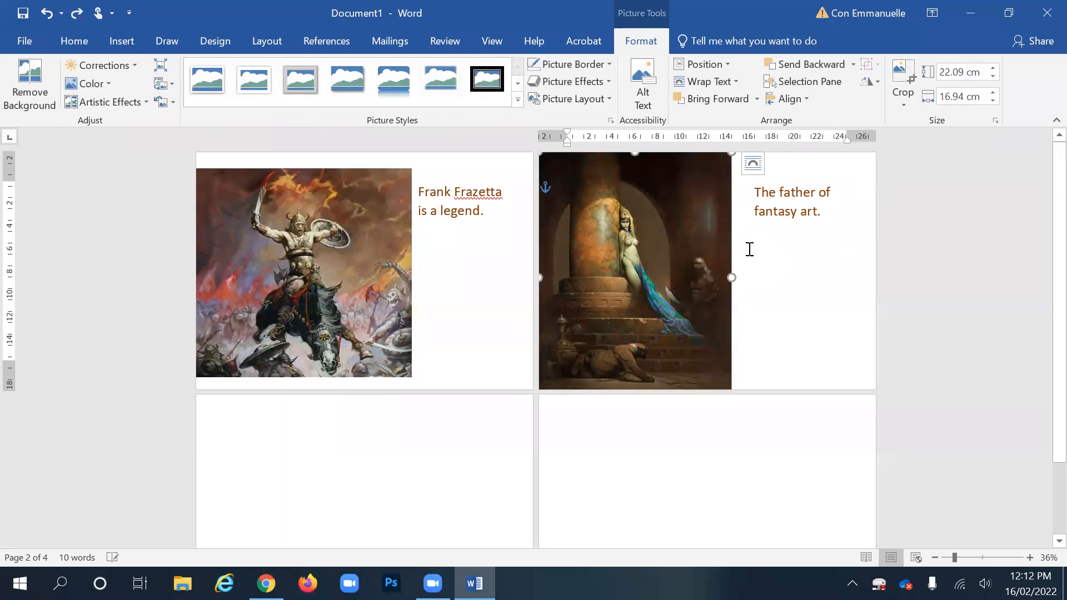
- Move the 'Frank Frazetta' and 'father of fantasy art' text boxes slightly higher
{"action": "left_click", "coordinate": [765, 259]}
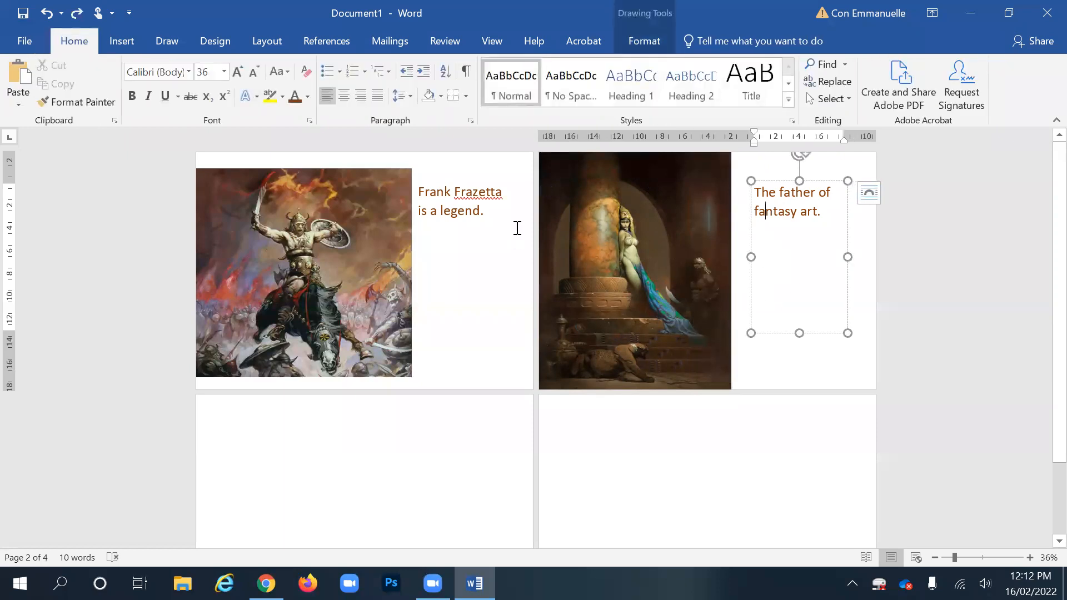
{"action": "left_click", "coordinate": [455, 207]}
{"action": "left_click_drag", "start_coordinate": [483, 181], "coordinate": [493, 169]}
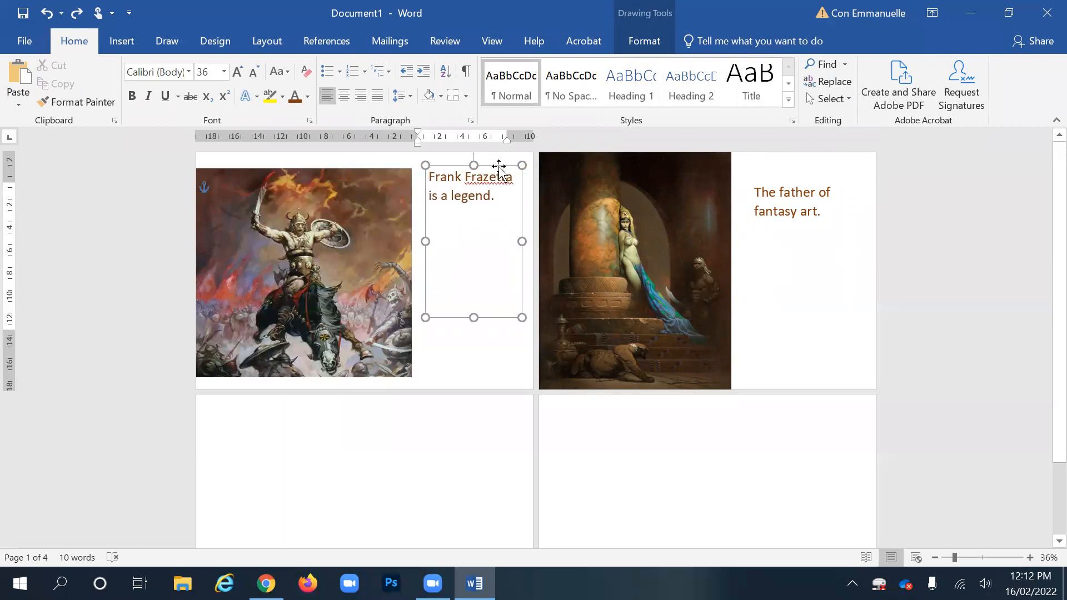
{"action": "left_click", "coordinate": [761, 192]}
{"action": "left_click_drag", "start_coordinate": [778, 182], "coordinate": [776, 171]}
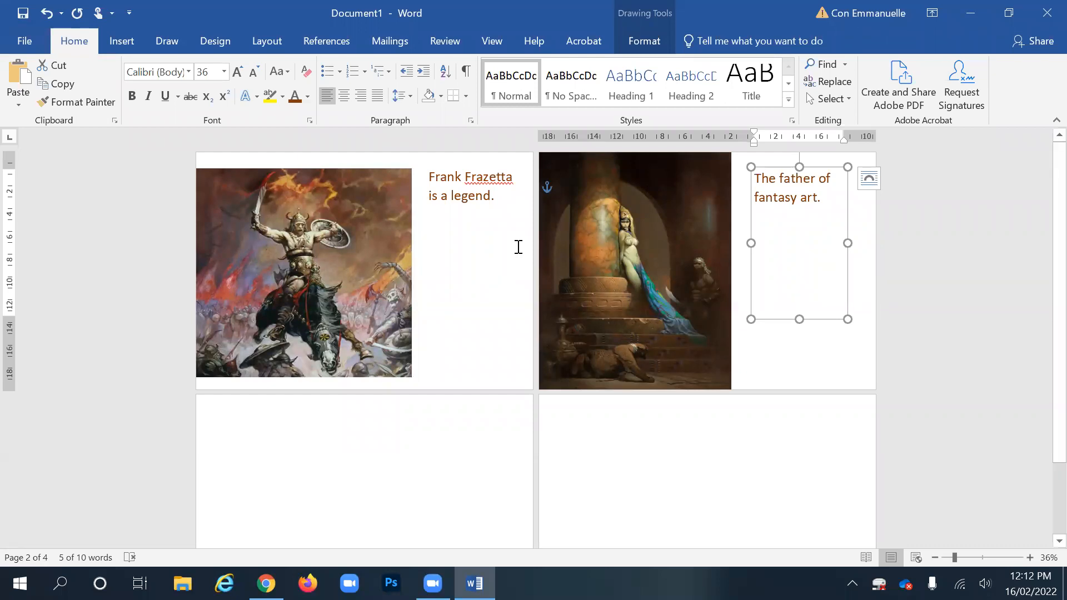
- Save the document to Documents as a .docx named with the student's name plus 'Frazetta slideshow Task 1'
{"action": "left_click", "coordinate": [29, 40]}
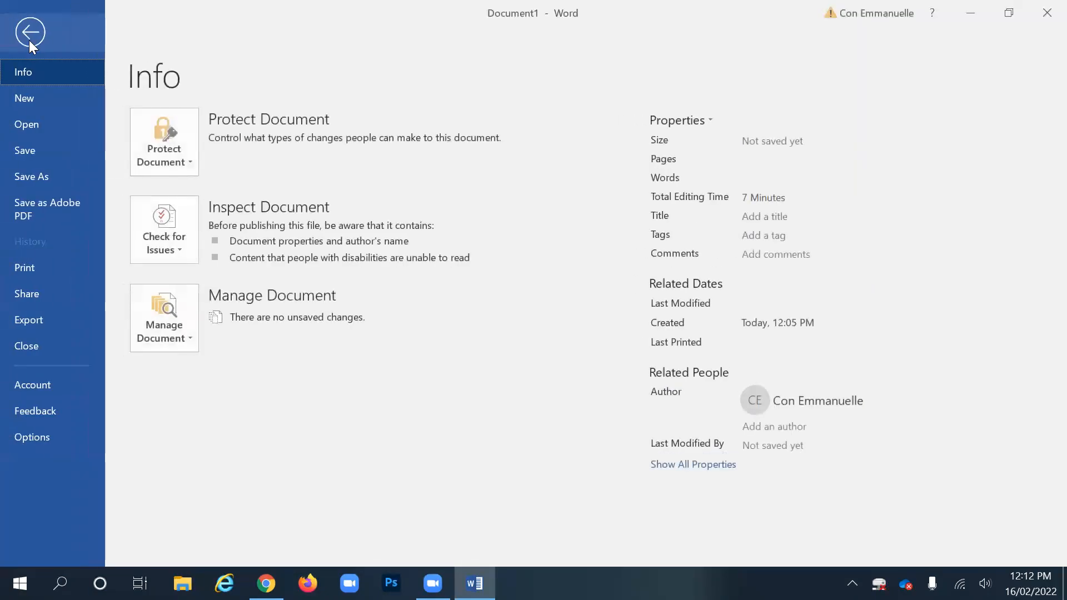
{"action": "left_click", "coordinate": [29, 175]}
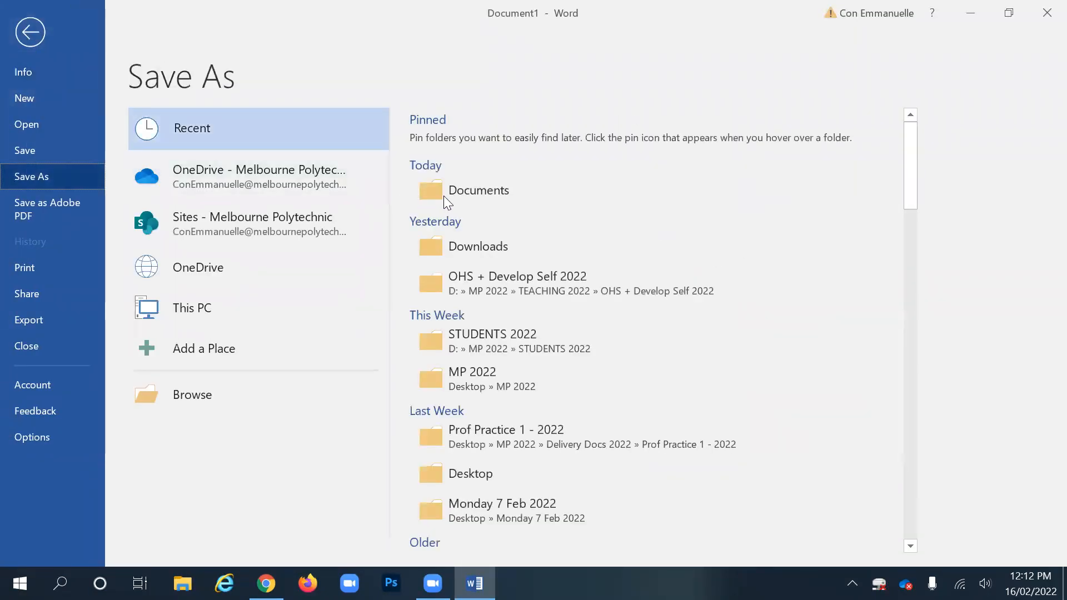
{"action": "left_click", "coordinate": [455, 192]}
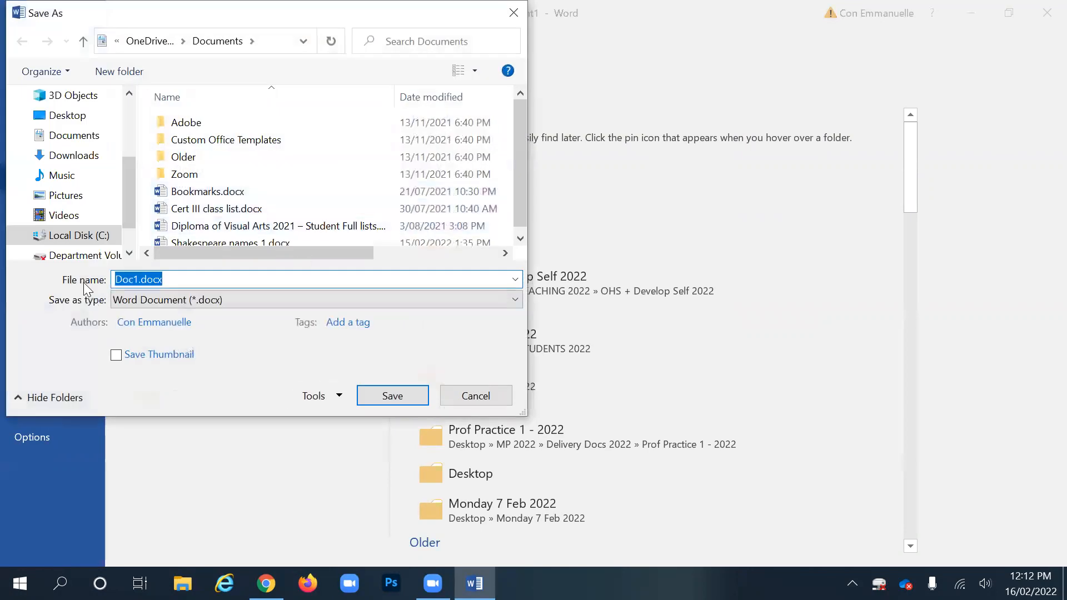
{"action": "left_click", "coordinate": [136, 278]}
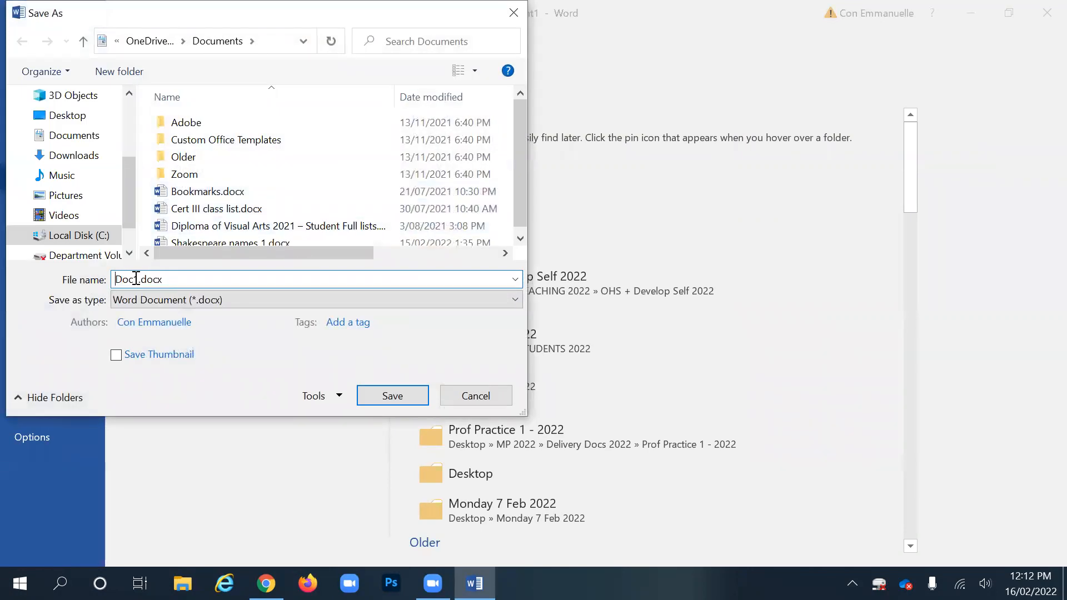
{"action": "double_click", "coordinate": [137, 278]}
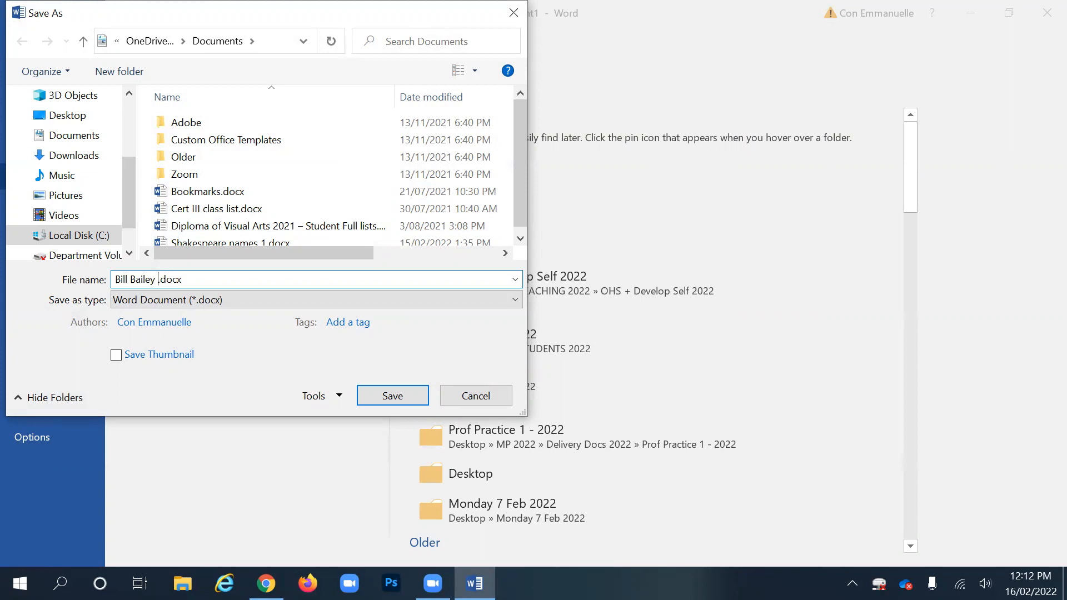
{"action": "type", "text": "Frazetta slideshow Task 1"}
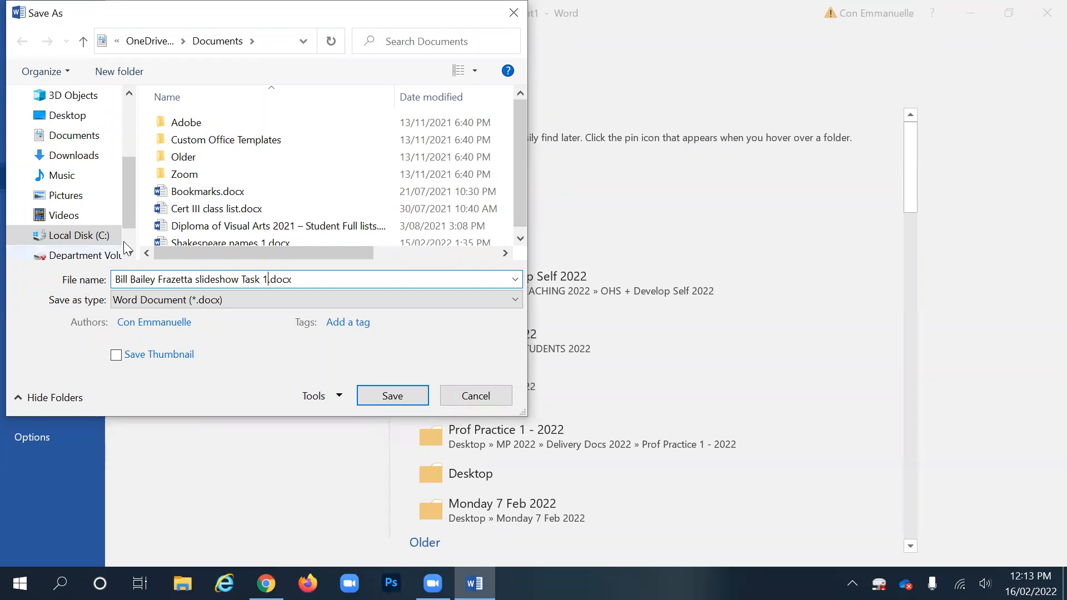
{"action": "left_click", "coordinate": [399, 394]}
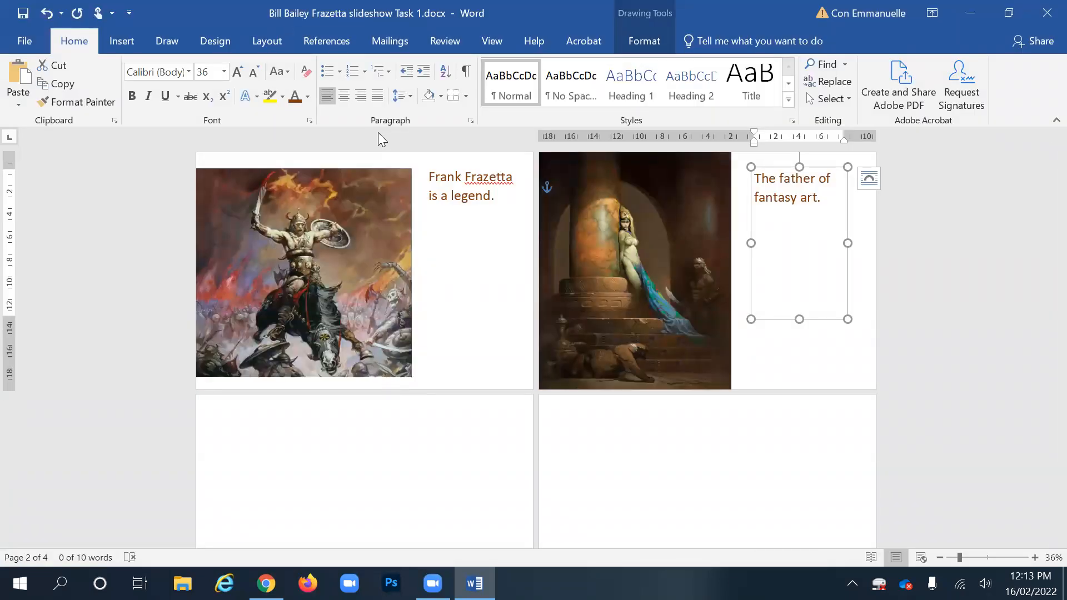
{"action": "left_click", "coordinate": [645, 41]}
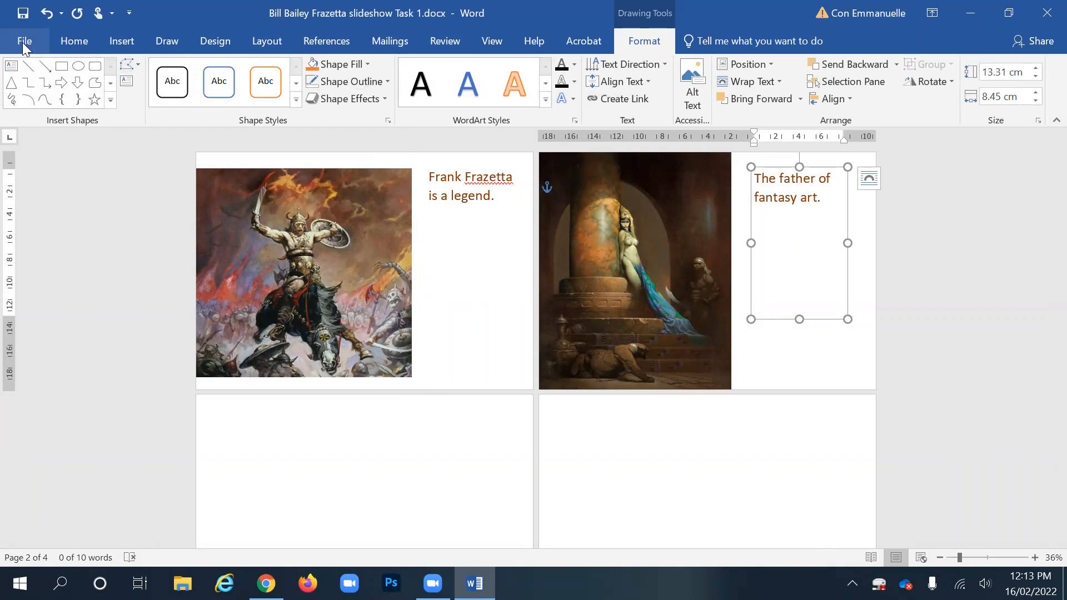
{"action": "left_click", "coordinate": [785, 357]}
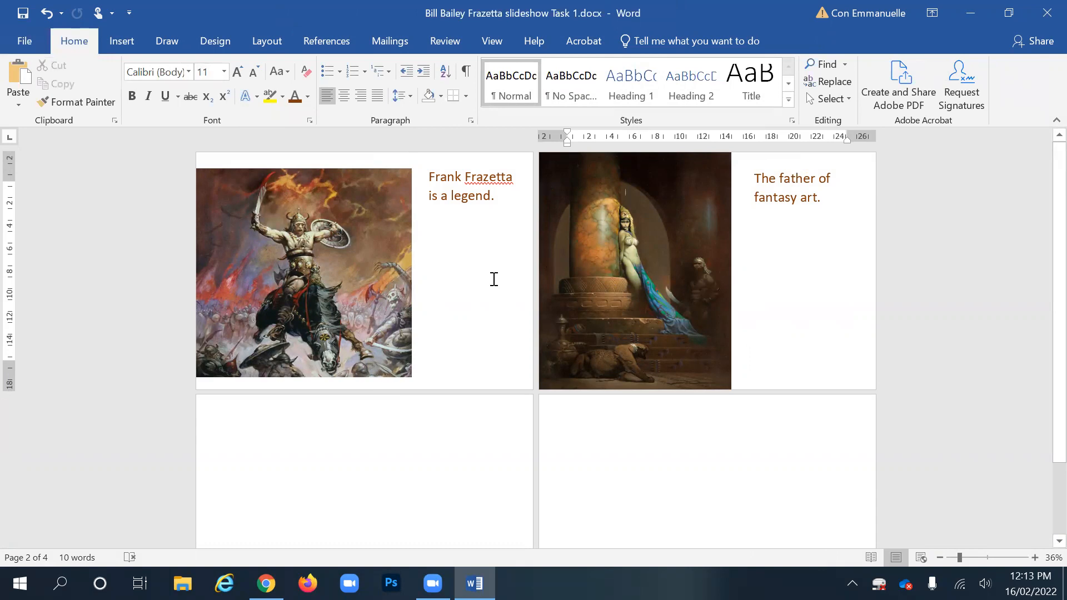
{"action": "left_click", "coordinate": [29, 44]}
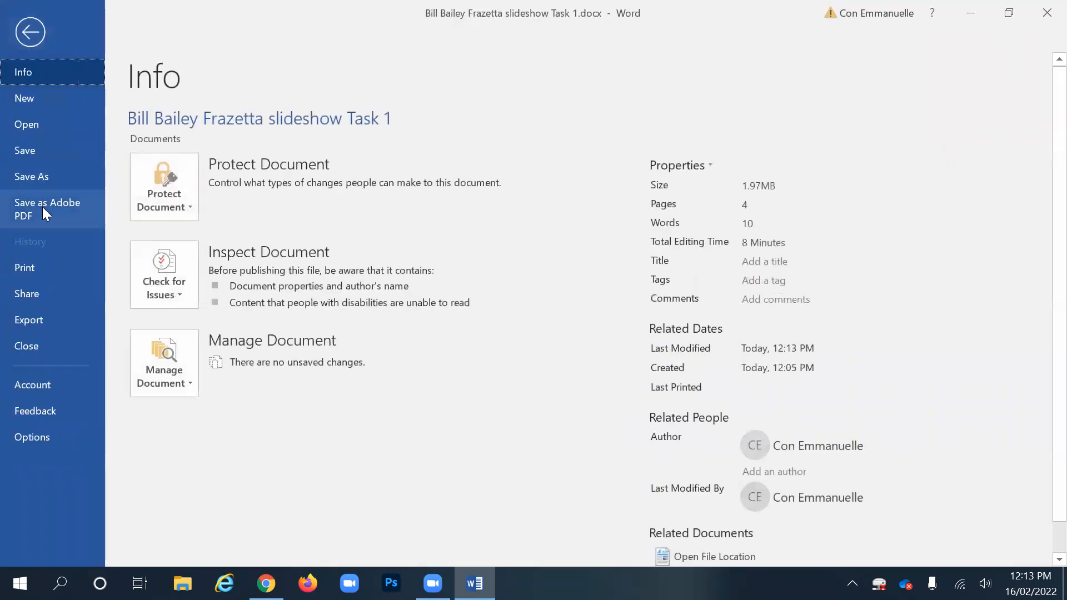
{"action": "left_click", "coordinate": [28, 32]}
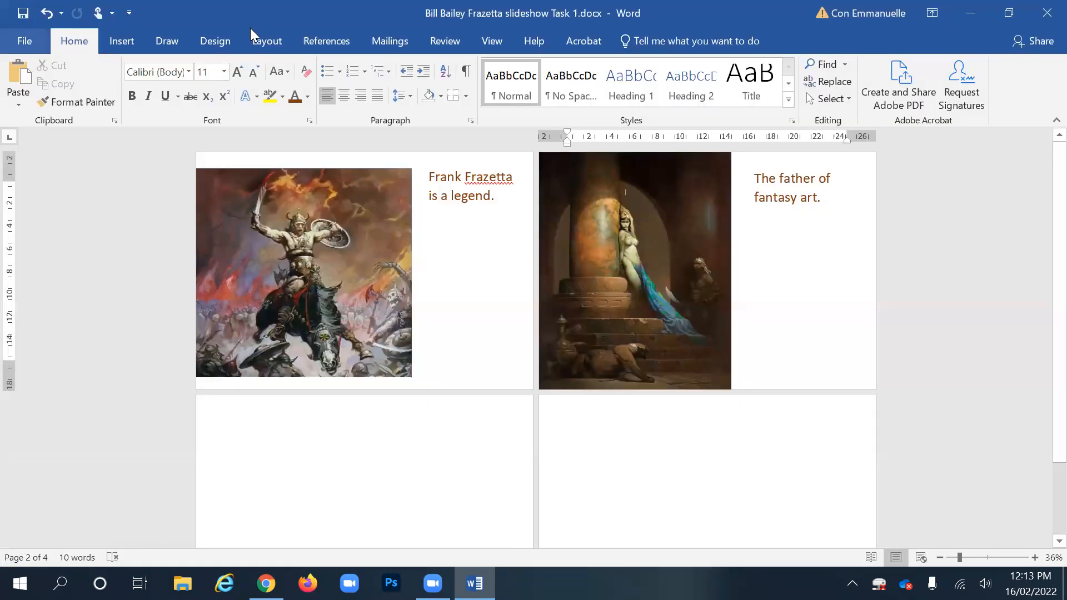
- Confirm Smallest File Size in the Acrobat PDF preferences, then create the PDF and save it to Documents
{"action": "left_click", "coordinate": [583, 40]}
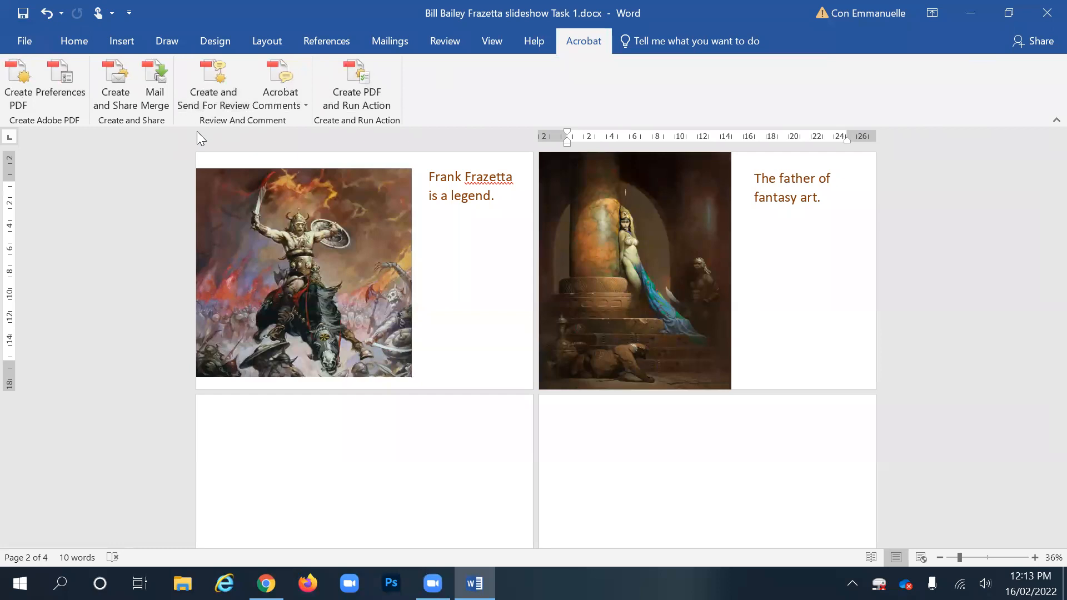
{"action": "left_click", "coordinate": [62, 77]}
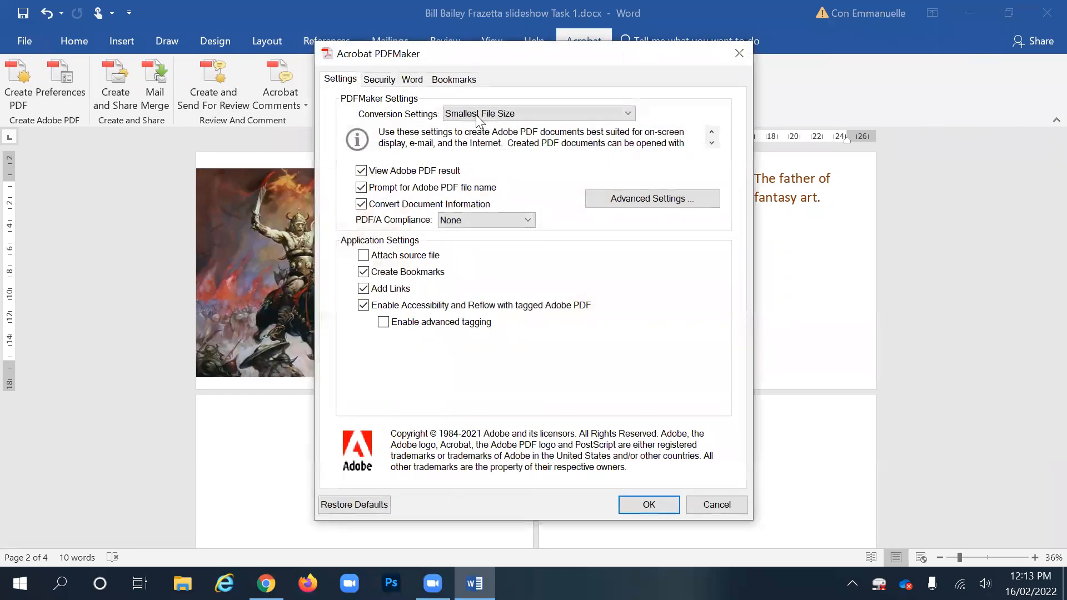
{"action": "left_click", "coordinate": [508, 115]}
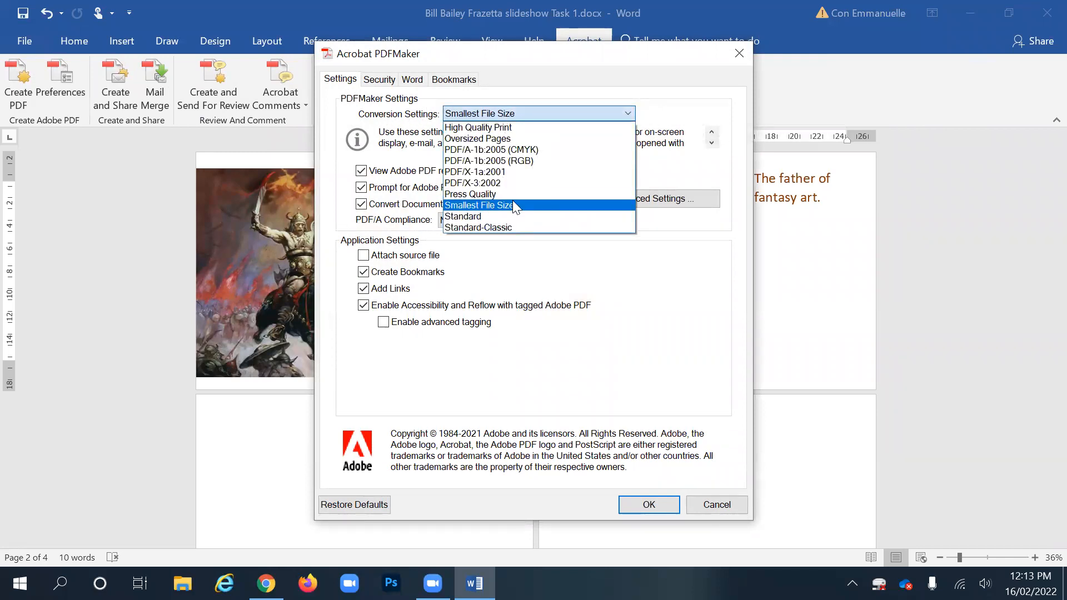
{"action": "left_click", "coordinate": [526, 205]}
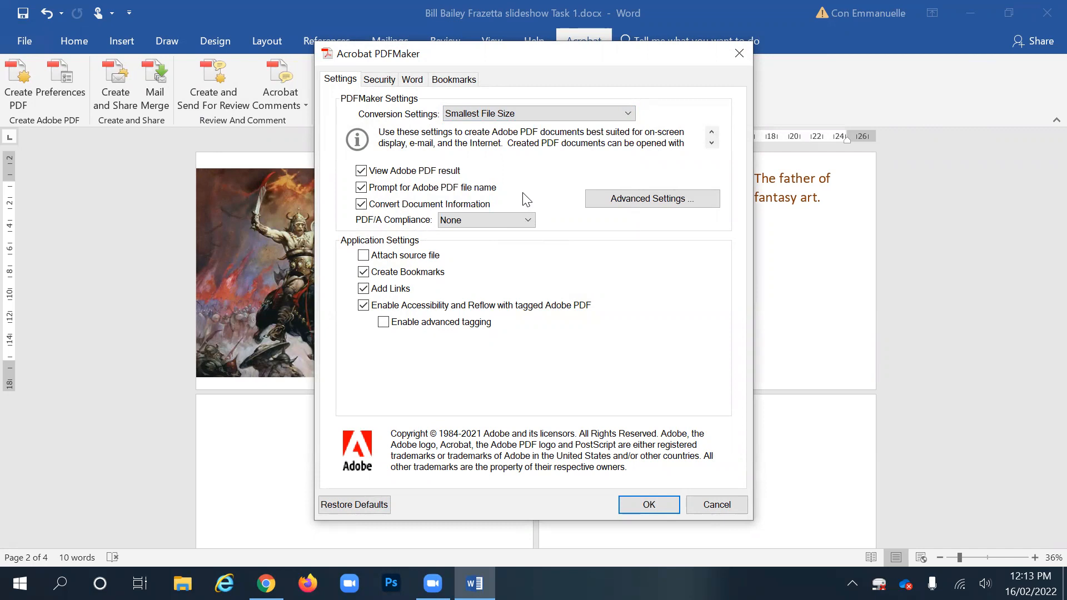
{"action": "left_click", "coordinate": [552, 117]}
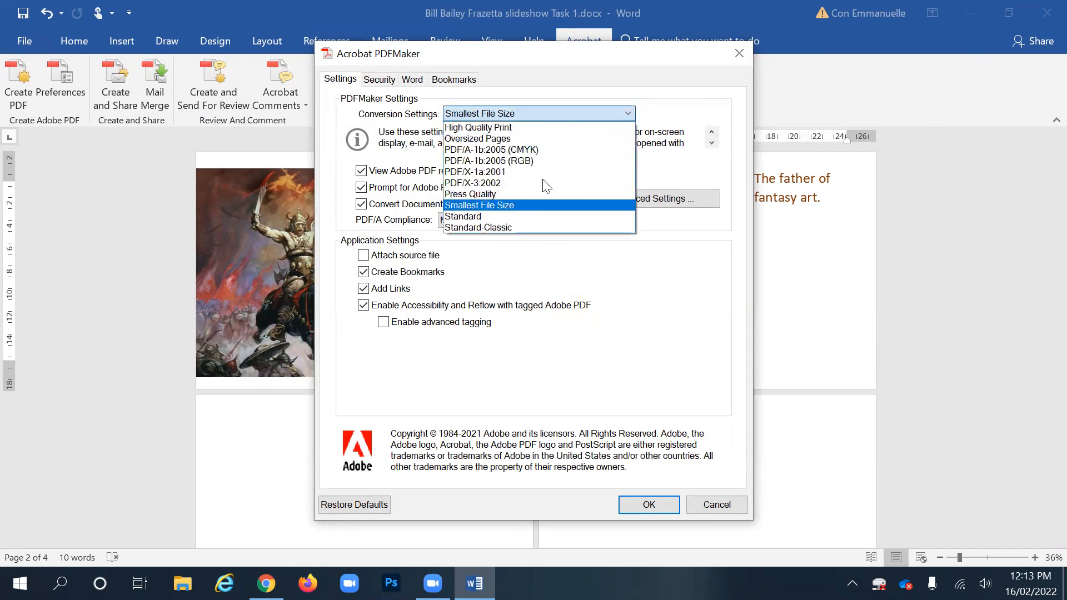
{"action": "left_click", "coordinate": [537, 205]}
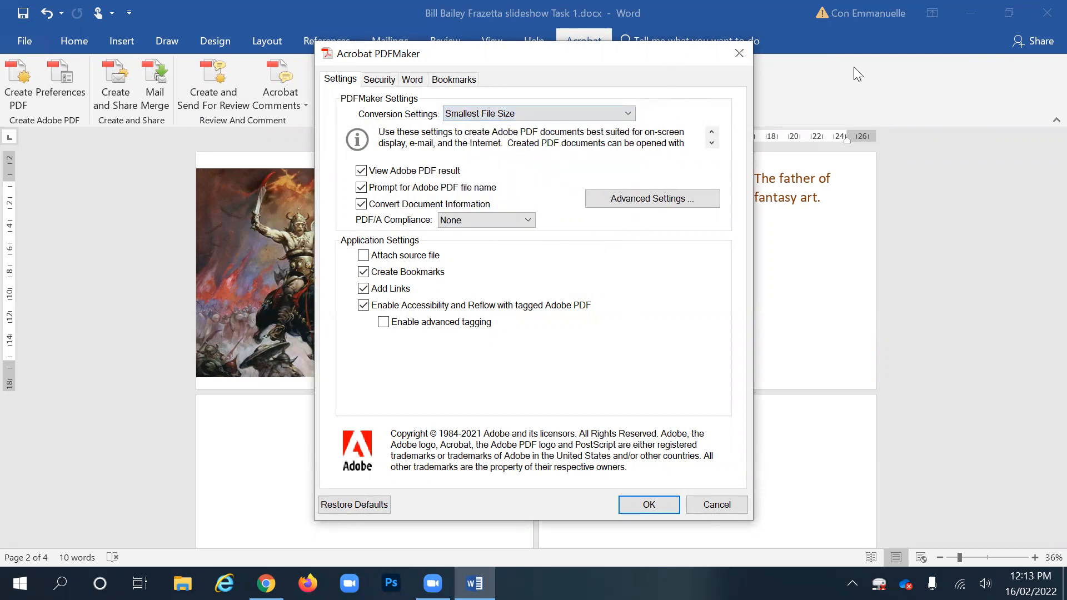
{"action": "left_click", "coordinate": [834, 527]}
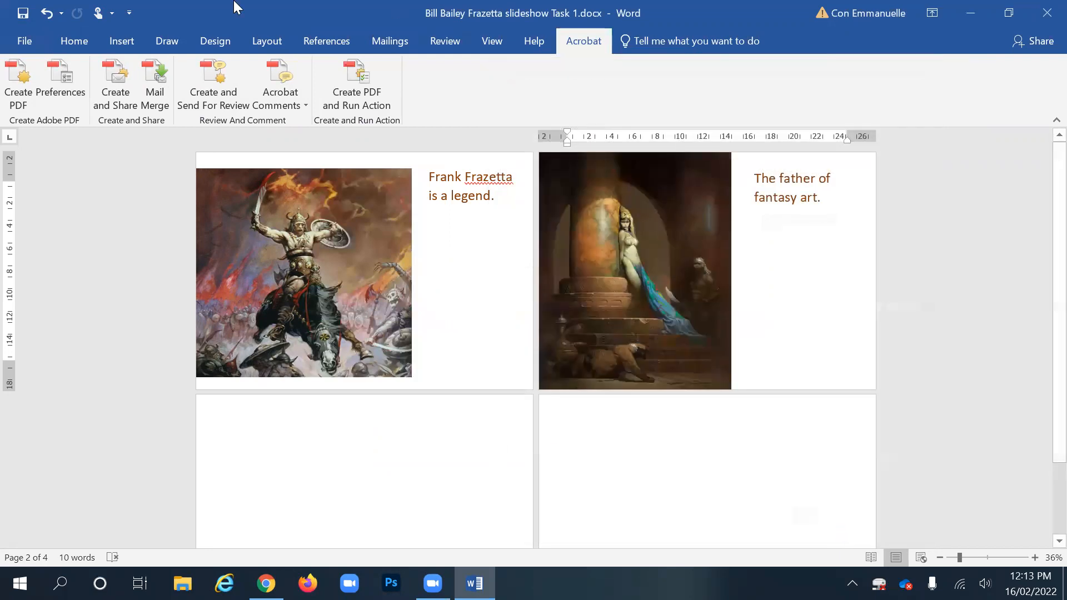
{"action": "left_click", "coordinate": [19, 99]}
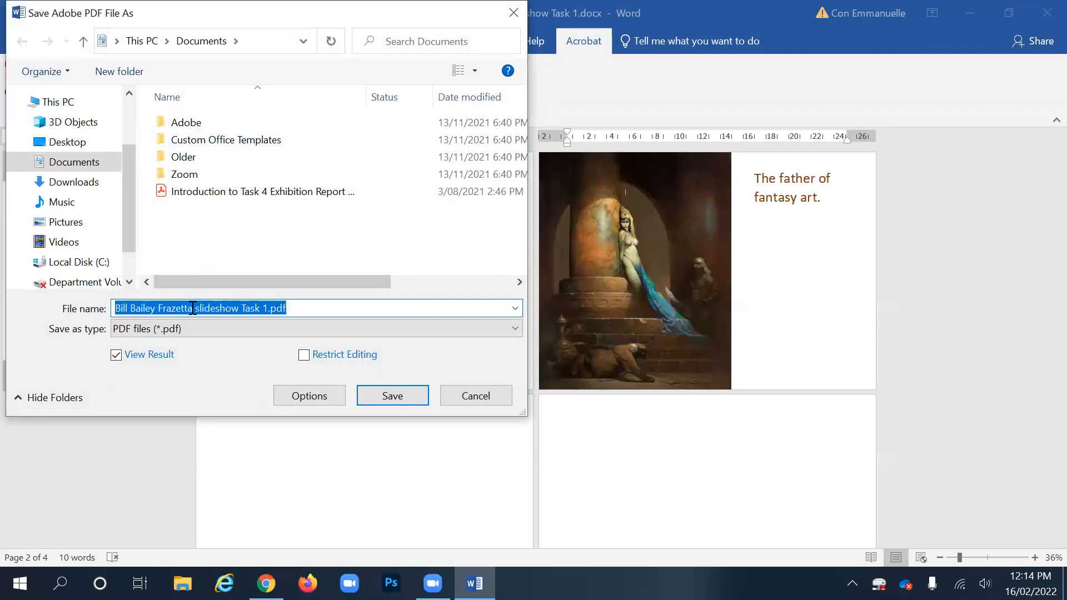
{"action": "left_click", "coordinate": [405, 396]}
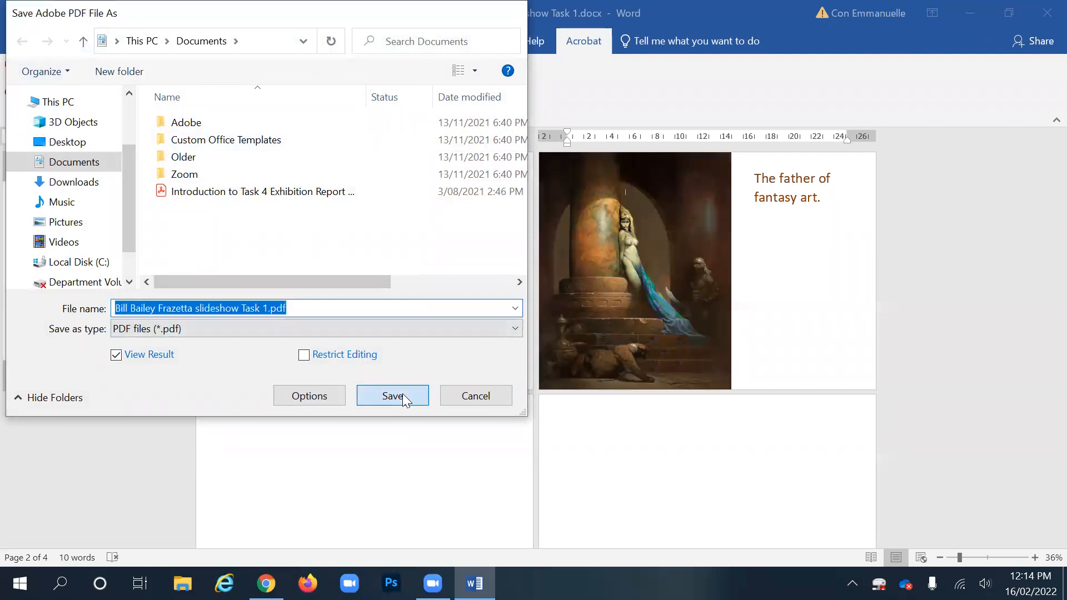